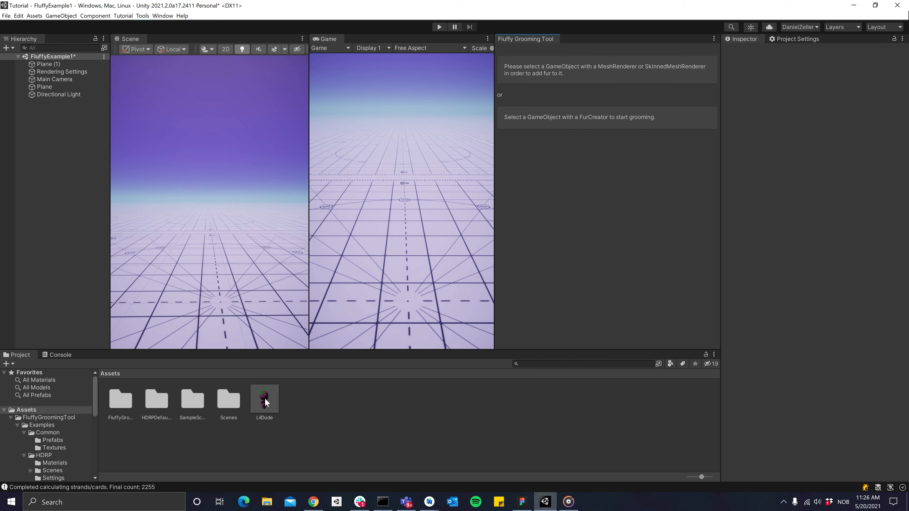
- Place the LilDude model in the scene and add fur to its Body mesh using the strand preset
{"action": "left_click_drag", "start_coordinate": [264, 398], "coordinate": [60, 296]}
{"action": "left_click_drag", "start_coordinate": [55, 265], "coordinate": [55, 265]}
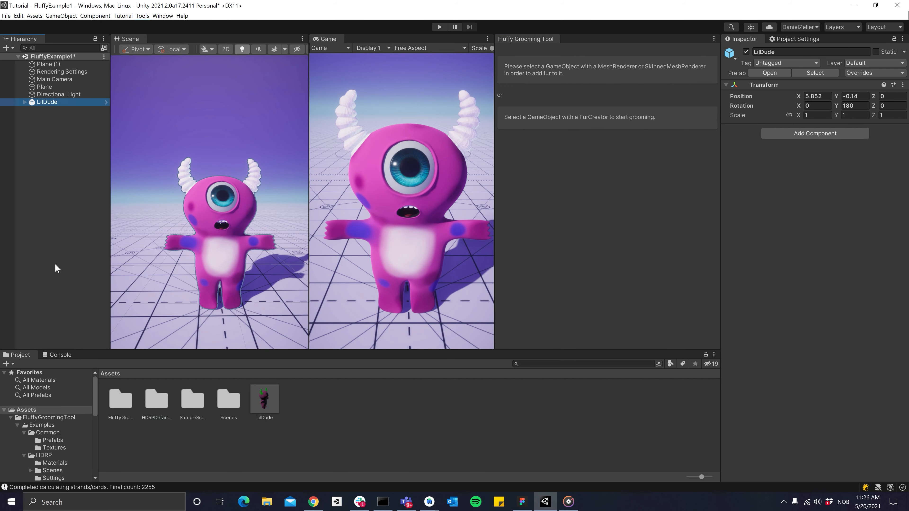
{"action": "left_click", "coordinate": [228, 255]}
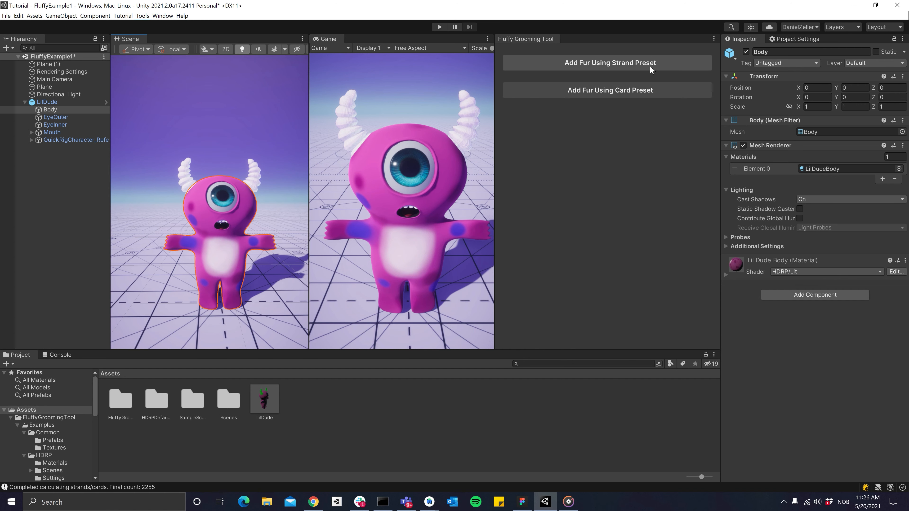
{"action": "left_click", "coordinate": [603, 63]}
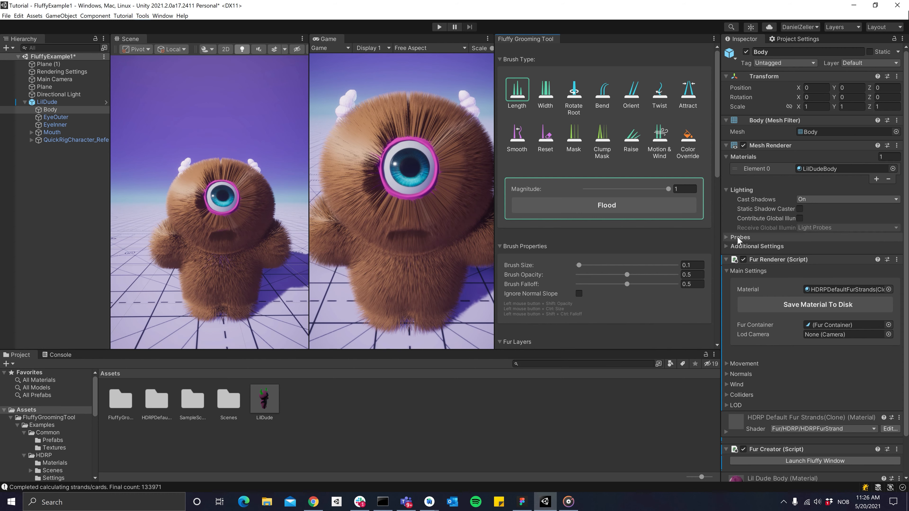
- Examine the Wind, Colliders and Movement settings of the Body's Fur Renderer
{"action": "scroll", "coordinate": [737, 237], "scroll_direction": "down", "scroll_amount": 3}
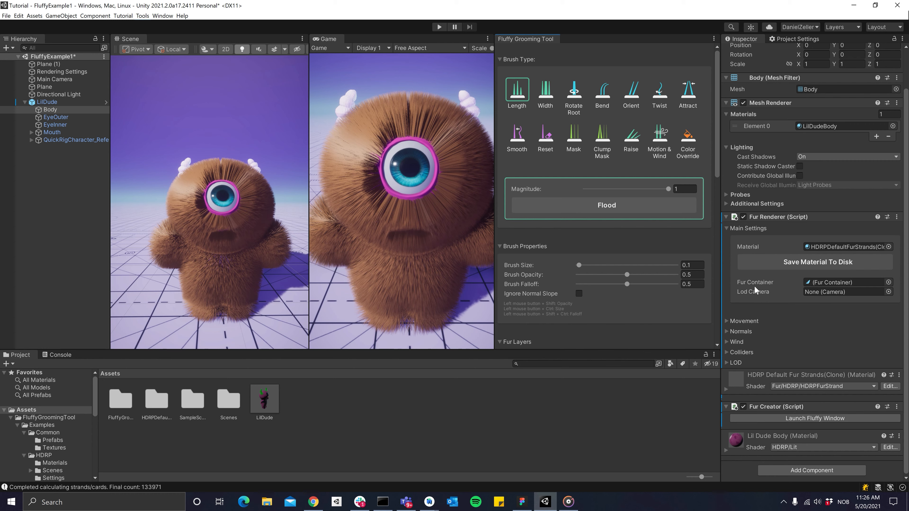
{"action": "left_click", "coordinate": [725, 342]}
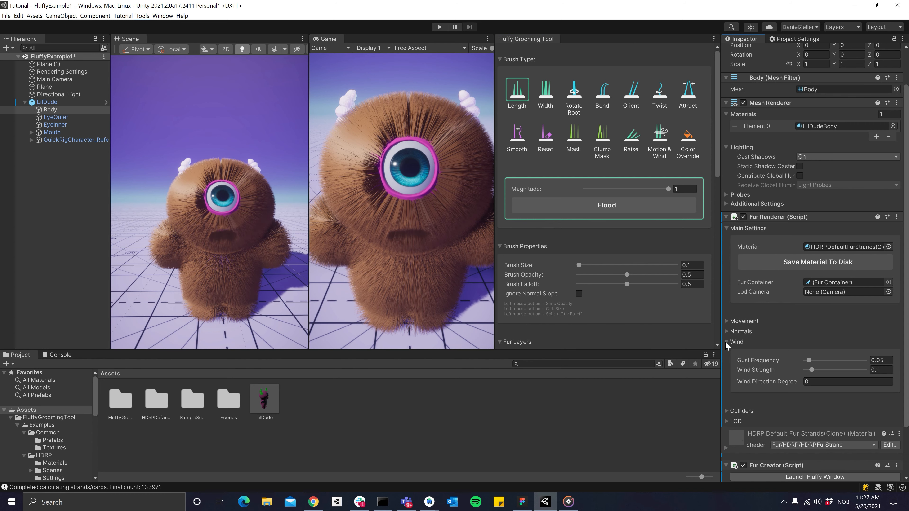
{"action": "left_click", "coordinate": [725, 341]}
{"action": "left_click", "coordinate": [727, 351]}
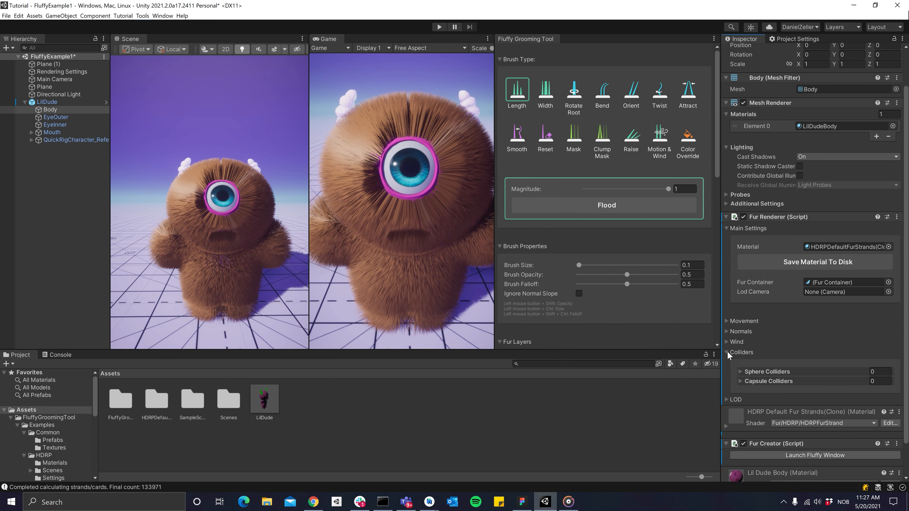
{"action": "left_click", "coordinate": [728, 352]}
{"action": "left_click", "coordinate": [727, 321]}
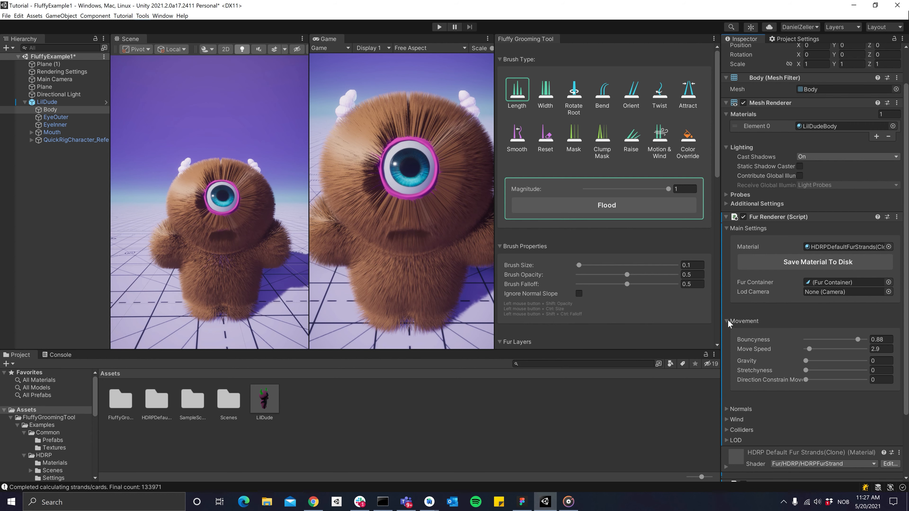
{"action": "left_click", "coordinate": [727, 322]}
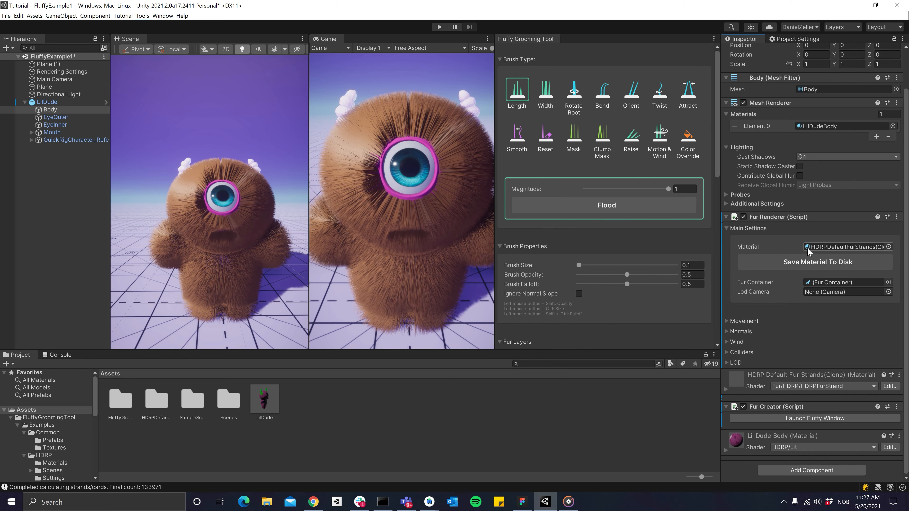
- Save the fur material to the Assets folder as BodyFluffyMaterial and set its color to white (FFFFFF)
{"action": "left_click", "coordinate": [809, 262]}
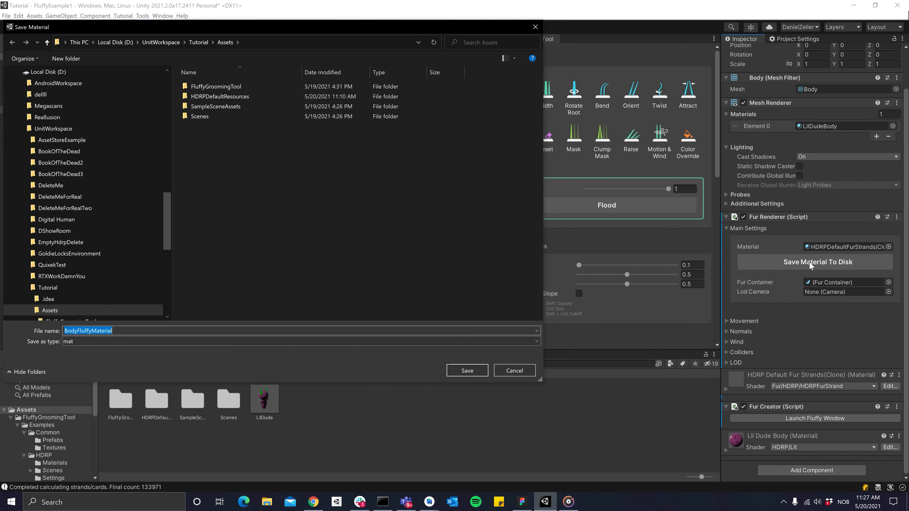
{"action": "left_click", "coordinate": [467, 371]}
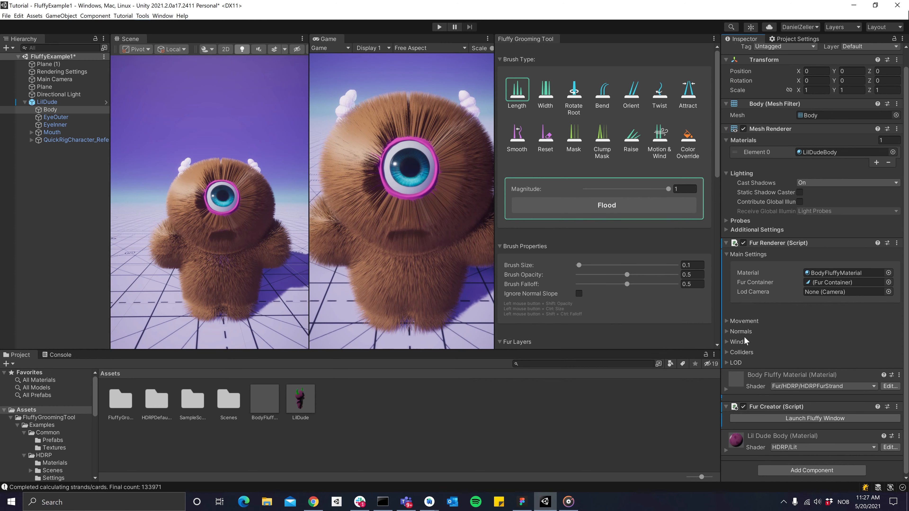
{"action": "left_click", "coordinate": [736, 389]}
{"action": "scroll", "coordinate": [746, 372], "scroll_direction": "down", "scroll_amount": 10}
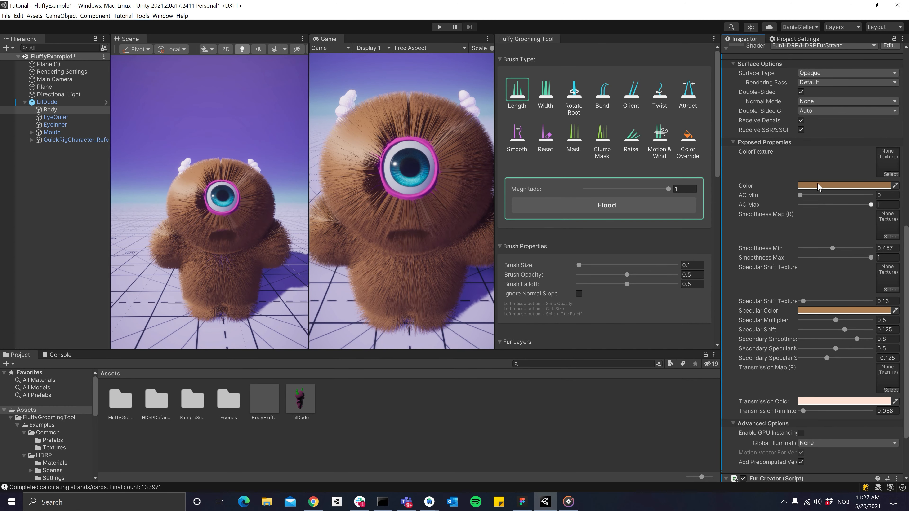
{"action": "left_click", "coordinate": [821, 186]}
{"action": "left_click_drag", "start_coordinate": [834, 239], "coordinate": [811, 225]}
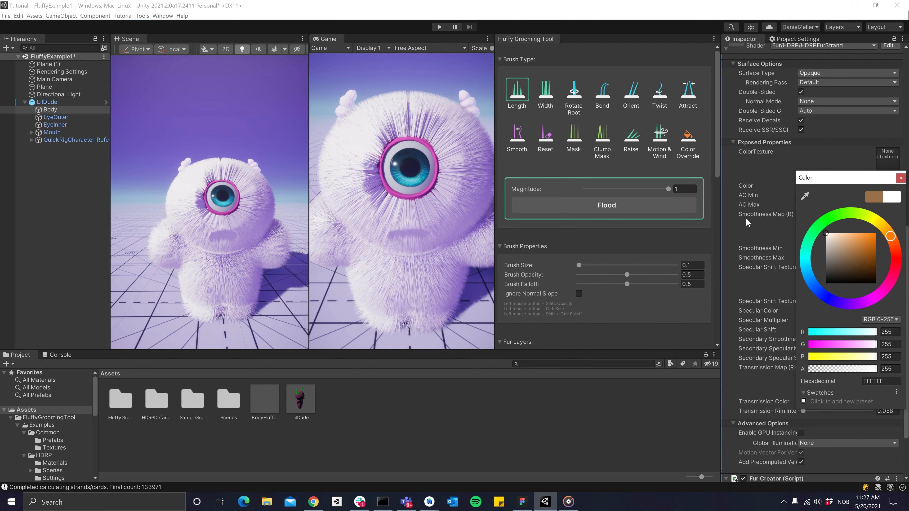
{"action": "left_click_drag", "start_coordinate": [759, 248], "coordinate": [771, 250]}
- Set the fur material's specular color to FDD4AB and assign the LilDude body texture as its ColorTexture
{"action": "left_click", "coordinate": [825, 311]}
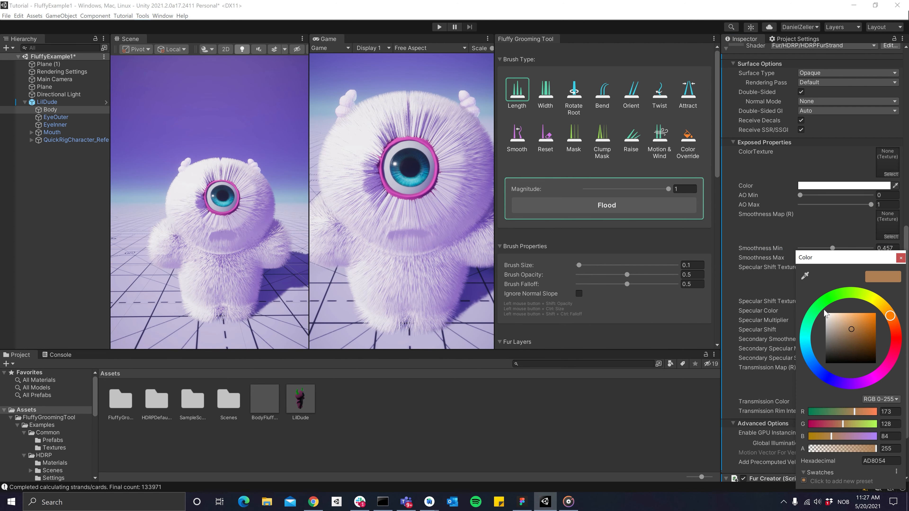
{"action": "left_click", "coordinate": [842, 314]}
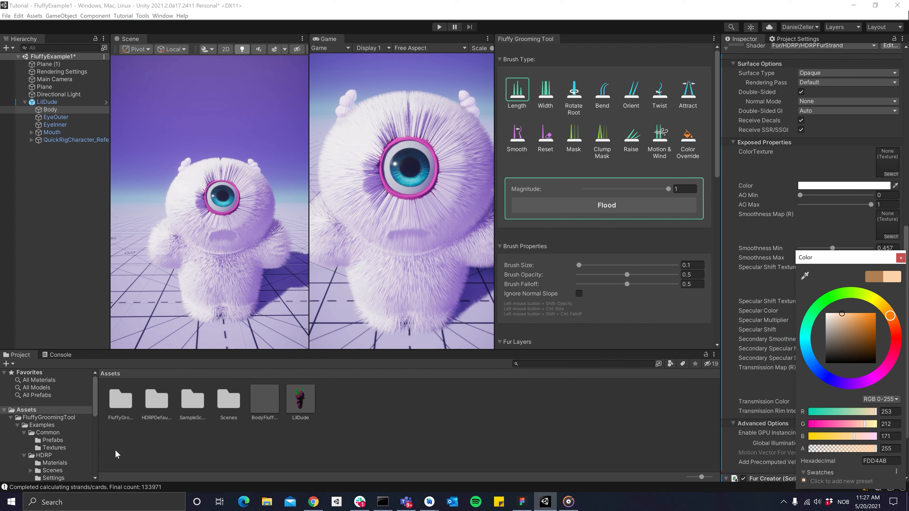
{"action": "left_click", "coordinate": [54, 448]}
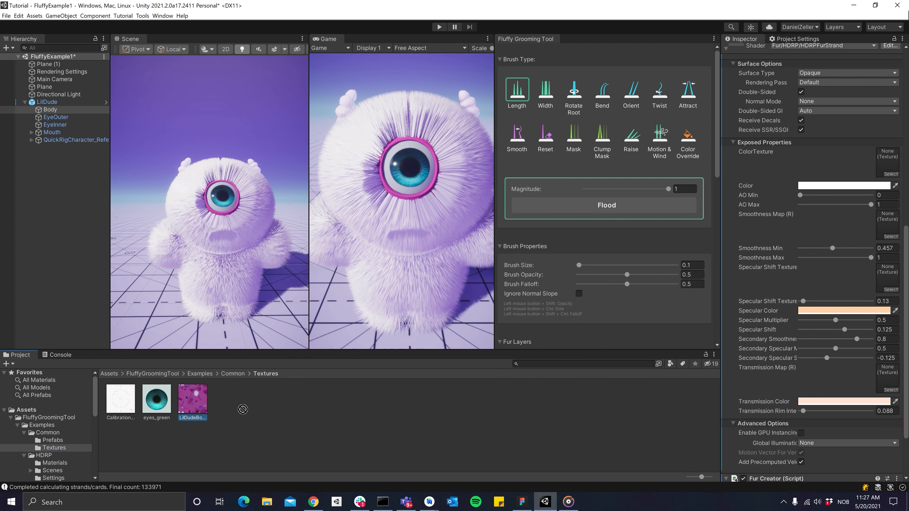
{"action": "left_click_drag", "start_coordinate": [192, 399], "coordinate": [889, 162]}
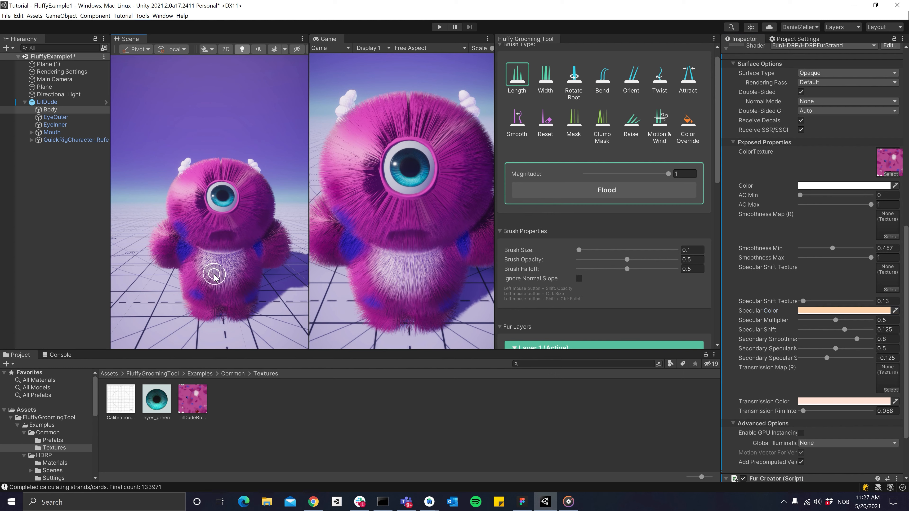
- Set the grooming brush size to 0.325 and its opacity to about 0.49
{"action": "mouse_move", "coordinate": [215, 277]}
{"action": "left_mouse_down", "text": "ctrl"}
{"action": "mouse_move", "coordinate": [257, 276]}
{"action": "mouse_move", "coordinate": [225, 282]}
{"action": "mouse_move", "coordinate": [258, 276]}
{"action": "mouse_move", "coordinate": [227, 281]}
{"action": "mouse_move", "coordinate": [237, 283]}
{"action": "left_mouse_up", "text": "ctrl"}
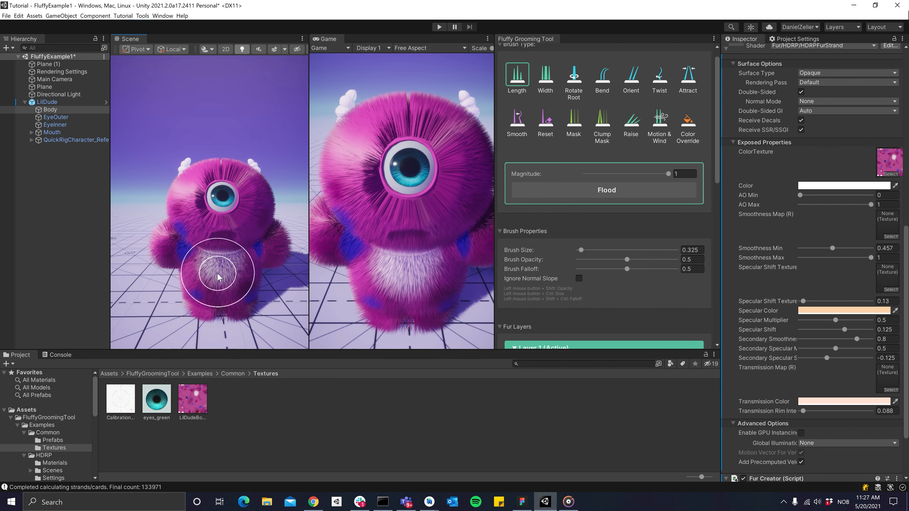
{"action": "mouse_move", "coordinate": [214, 274]}
{"action": "left_mouse_down", "text": "shift"}
{"action": "mouse_move", "coordinate": [224, 279]}
{"action": "mouse_move", "coordinate": [201, 280]}
{"action": "mouse_move", "coordinate": [301, 282]}
{"action": "mouse_move", "coordinate": [169, 280]}
{"action": "mouse_move", "coordinate": [216, 284]}
{"action": "left_mouse_up", "text": "shift"}
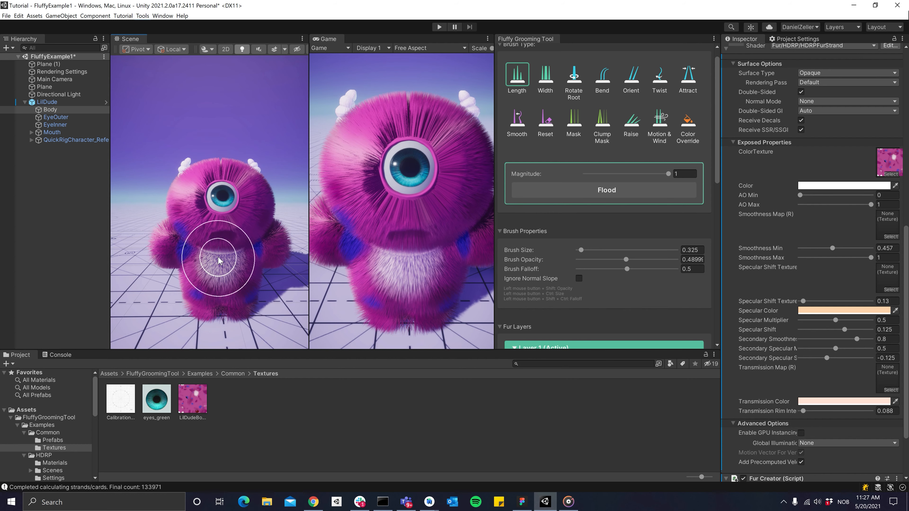
- Lengthen the fur on the top of the character's head with the Length brush at magnitude 1
{"action": "scroll", "coordinate": [609, 167], "scroll_direction": "up", "scroll_amount": 1}
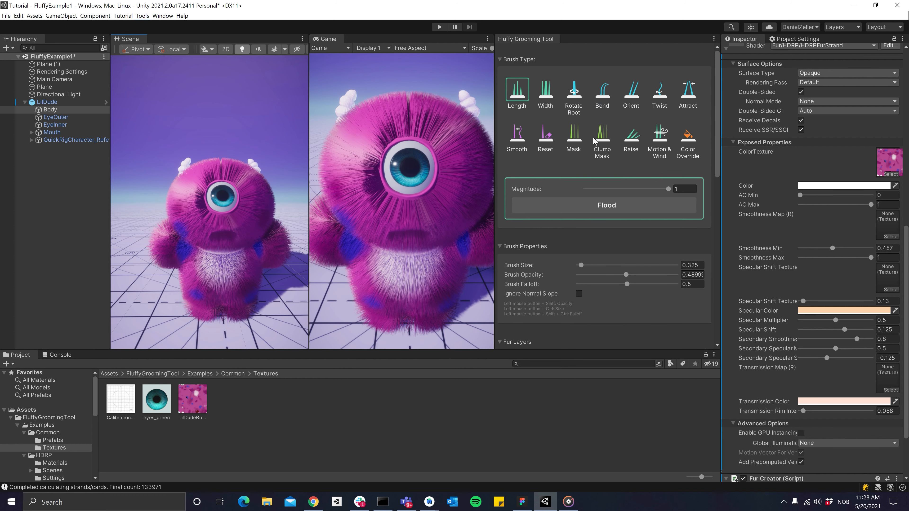
{"action": "left_click", "coordinate": [516, 94]}
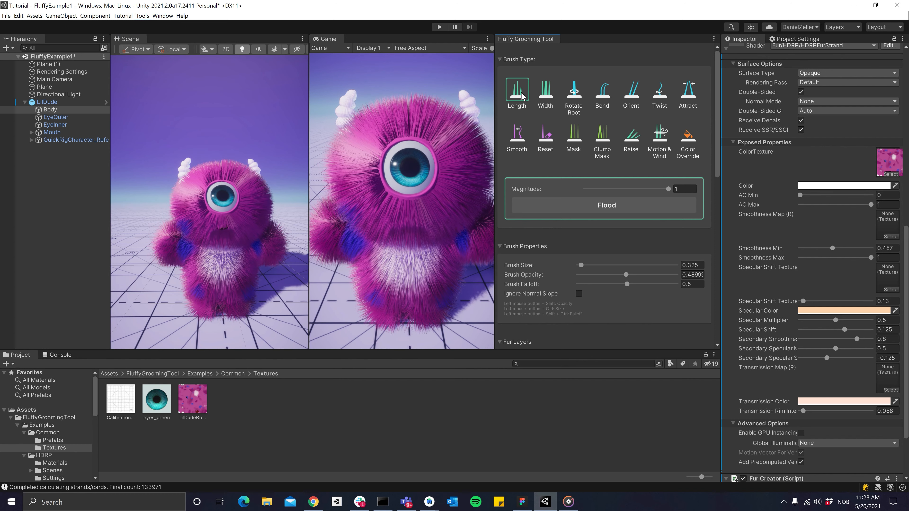
{"action": "mouse_move", "coordinate": [227, 176]}
{"action": "left_mouse_down", "text": "alt"}
{"action": "mouse_move", "coordinate": [218, 252]}
{"action": "mouse_move", "coordinate": [229, 272]}
{"action": "left_mouse_up", "text": "alt"}
{"action": "left_click_drag", "start_coordinate": [214, 192], "coordinate": [229, 191]}
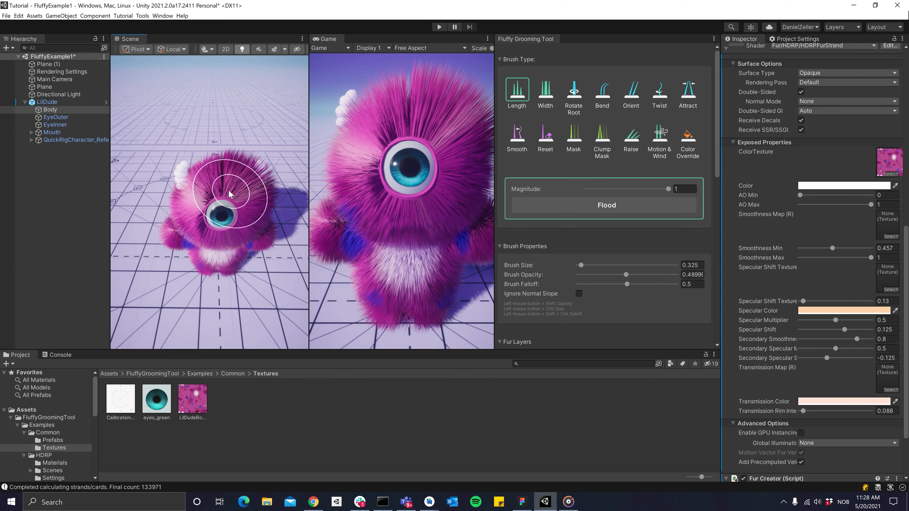
- Shorten the head fur with the Length brush at magnitude 0.091, and lengthen it again at magnitude 1
{"action": "left_click", "coordinate": [593, 189]}
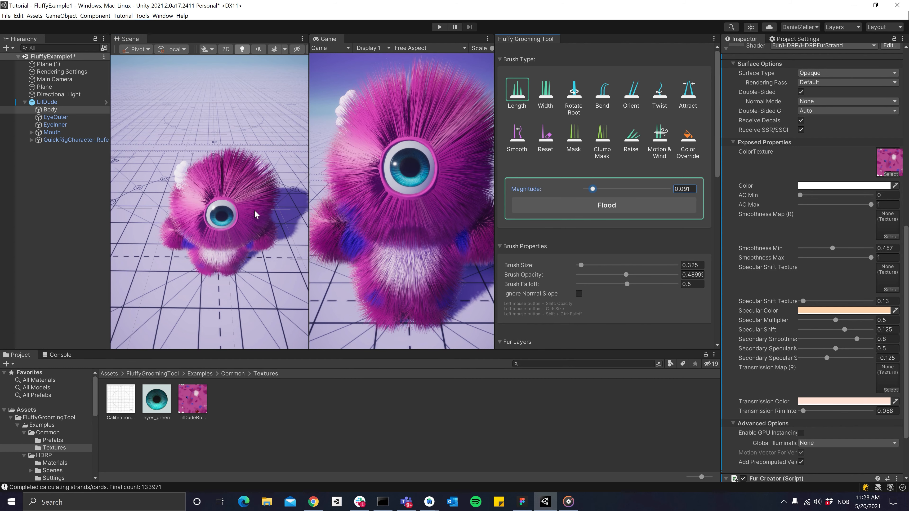
{"action": "mouse_move", "coordinate": [228, 187]}
{"action": "left_mouse_down"}
{"action": "mouse_move", "coordinate": [237, 188]}
{"action": "mouse_move", "coordinate": [221, 189]}
{"action": "left_mouse_up"}
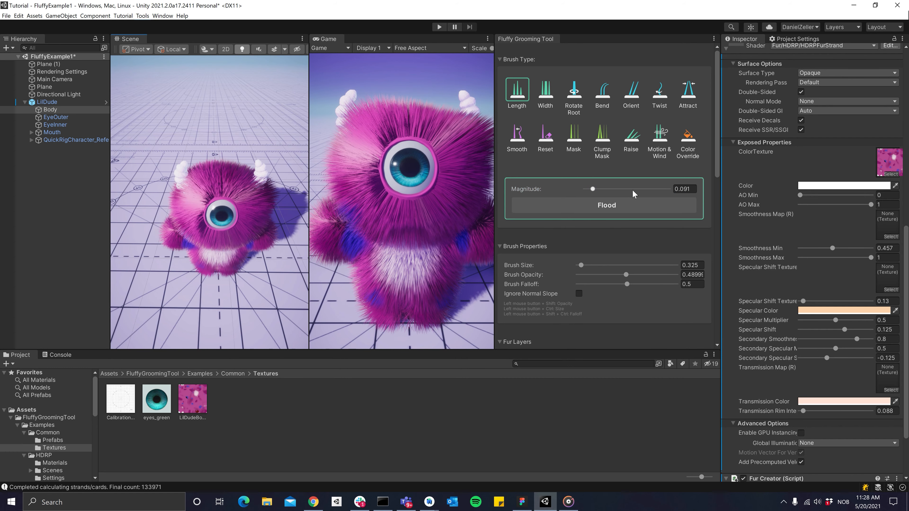
{"action": "left_click_drag", "start_coordinate": [592, 189], "coordinate": [669, 190]}
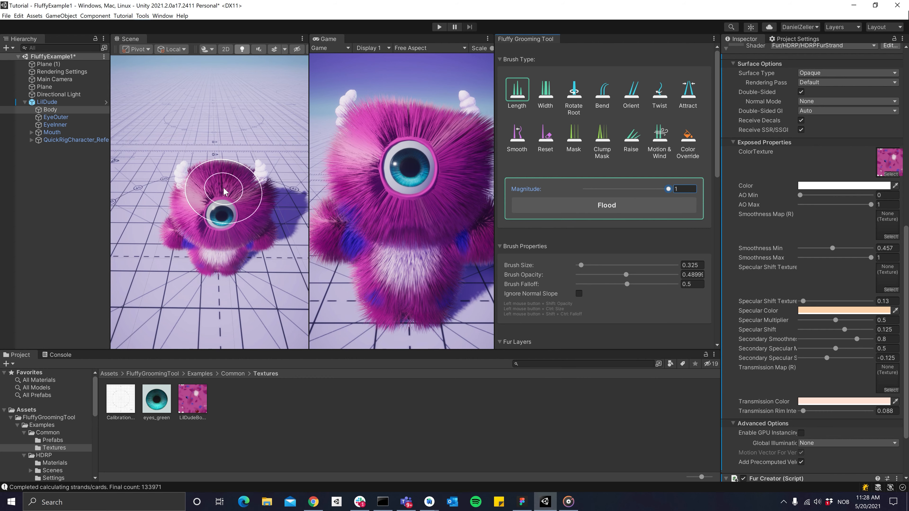
{"action": "left_click_drag", "start_coordinate": [224, 192], "coordinate": [217, 189]}
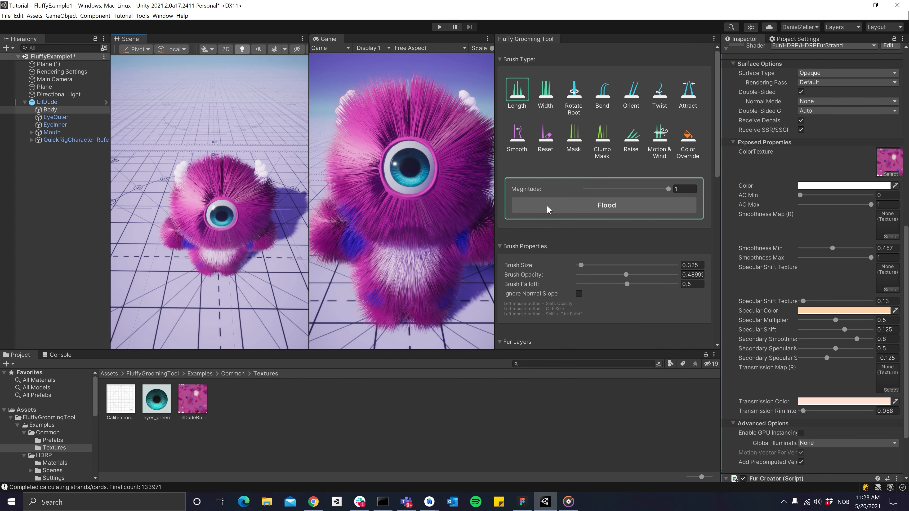
- Lower the upper limit of Layer 1's fur height range and try out the height randomization
{"action": "scroll", "coordinate": [547, 209], "scroll_direction": "down", "scroll_amount": 8}
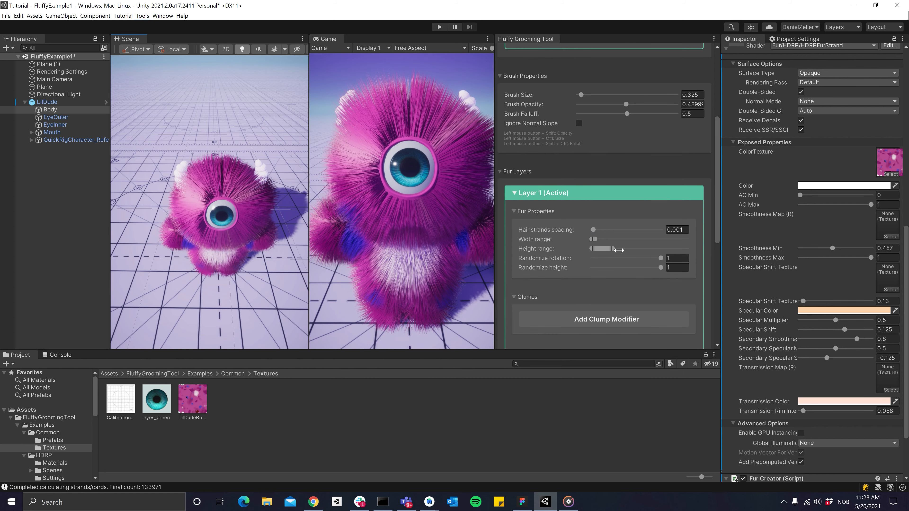
{"action": "mouse_move", "coordinate": [619, 250]}
{"action": "left_mouse_down"}
{"action": "mouse_move", "coordinate": [592, 252]}
{"action": "mouse_move", "coordinate": [612, 251]}
{"action": "left_mouse_up"}
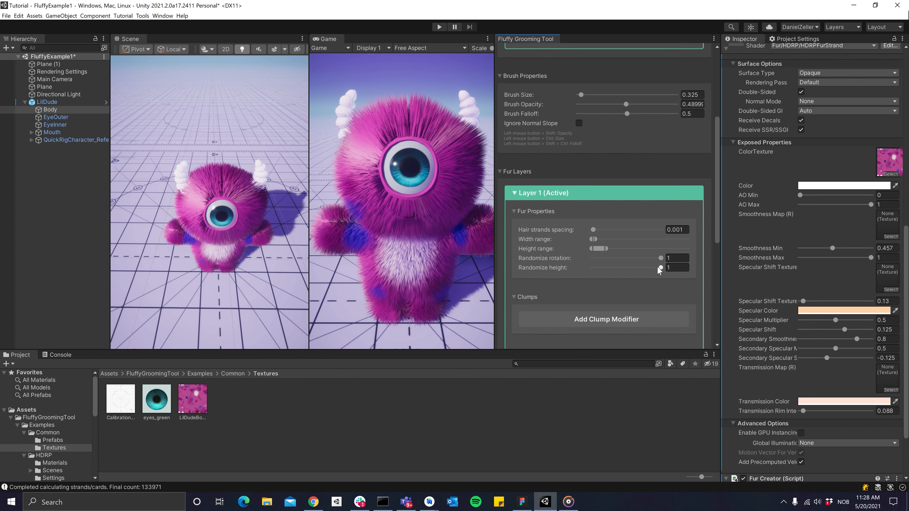
{"action": "left_click_drag", "start_coordinate": [661, 268], "coordinate": [705, 259]}
- Try a hair strands spacing of 0.0068 on Layer 1 and set it back to 0.001
{"action": "left_click_drag", "start_coordinate": [593, 229], "coordinate": [601, 232]}
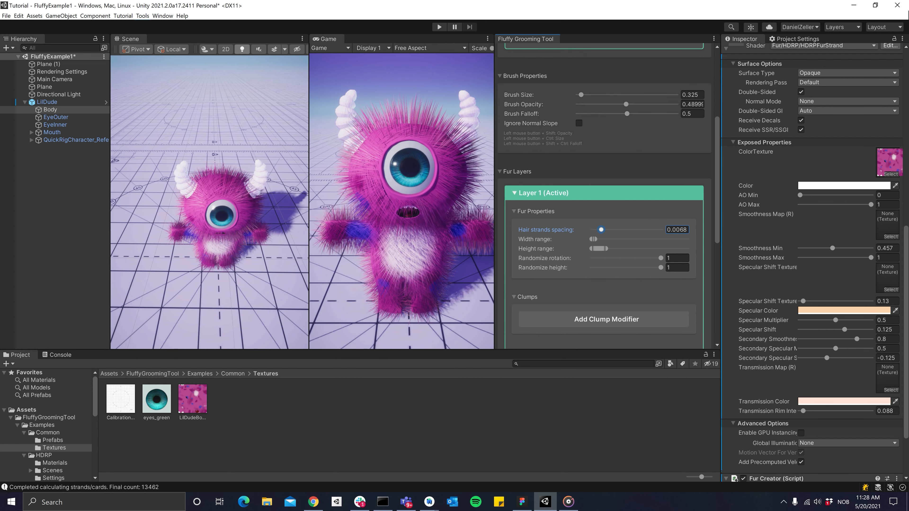
{"action": "left_click", "coordinate": [676, 230]}
{"action": "type", "text": "0.001"}
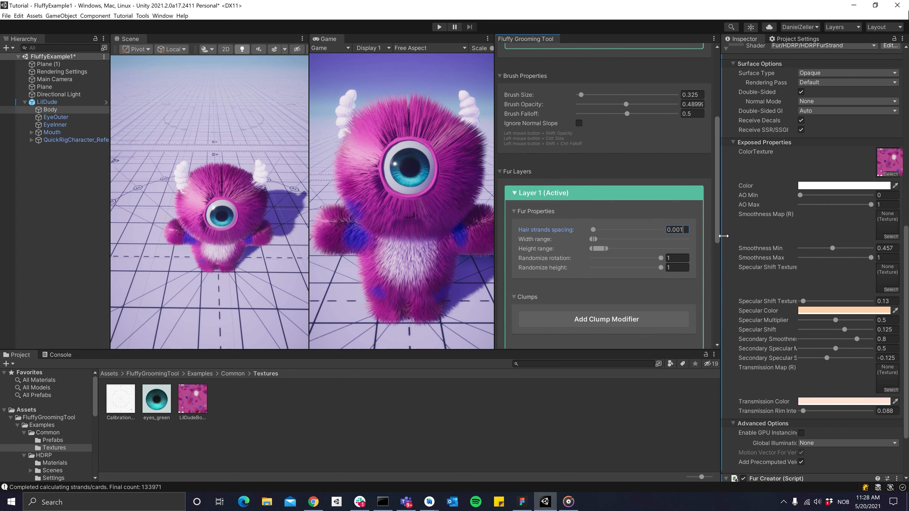
- Try a subdivisions height of 9 for Layer 1's mesh cards and set it back to 4
{"action": "scroll", "coordinate": [717, 237], "scroll_direction": "down", "scroll_amount": 5}
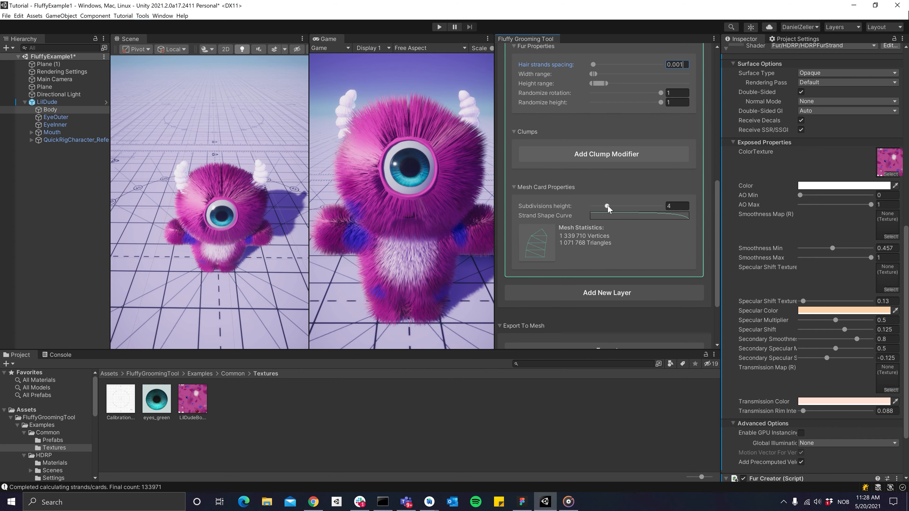
{"action": "left_click_drag", "start_coordinate": [608, 205], "coordinate": [633, 207]}
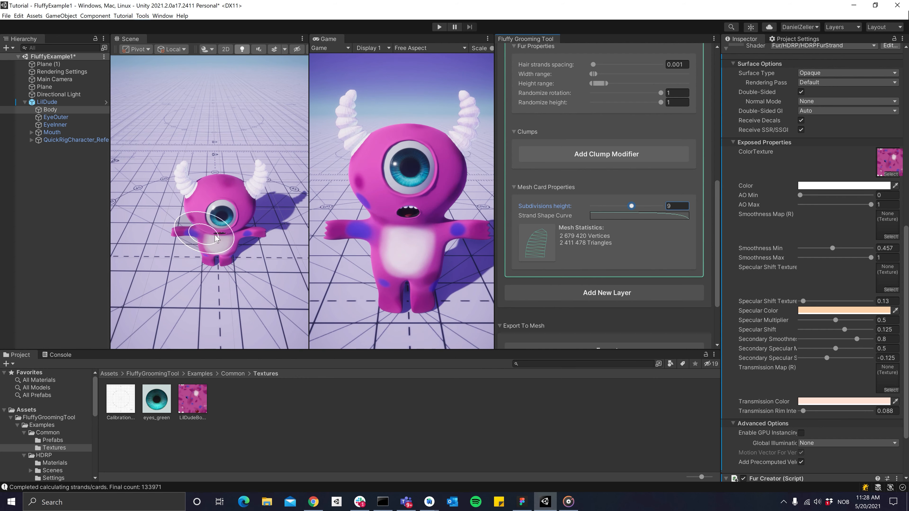
{"action": "left_click_drag", "start_coordinate": [223, 241], "coordinate": [229, 207], "text": "alt"}
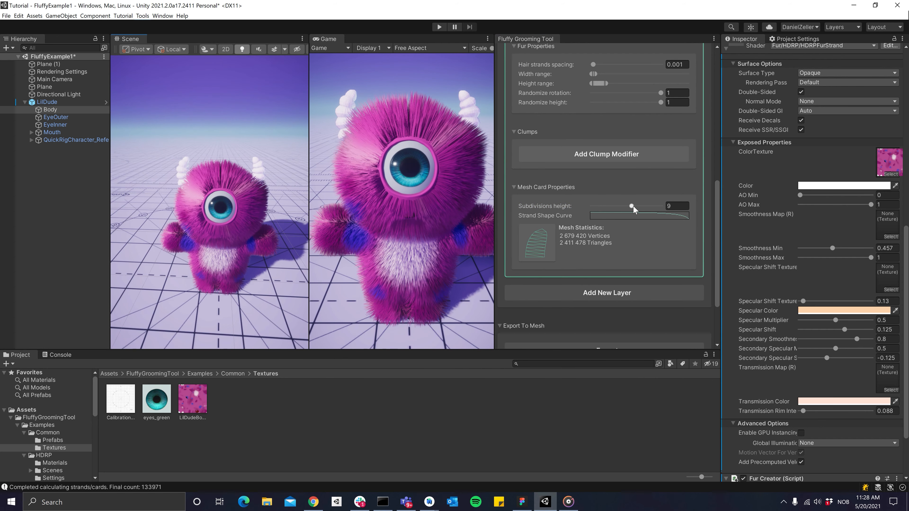
{"action": "left_click_drag", "start_coordinate": [632, 206], "coordinate": [607, 206]}
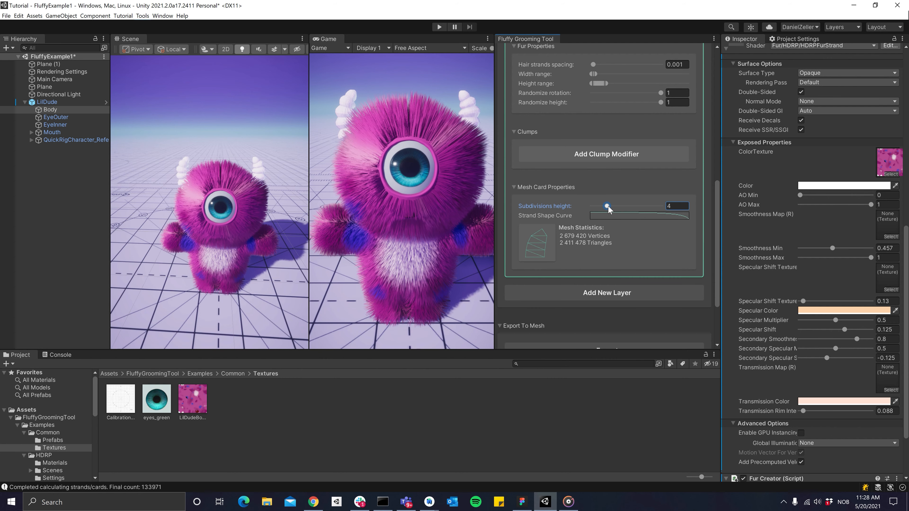
- Open Layer 1's strand shape curve and examine the key at its end
{"action": "left_click", "coordinate": [652, 215]}
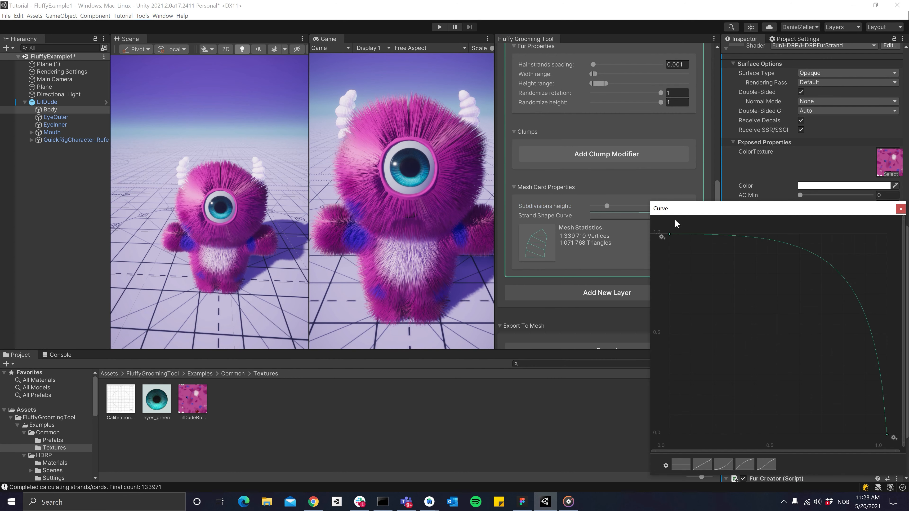
{"action": "left_click_drag", "start_coordinate": [740, 209], "coordinate": [640, 176]}
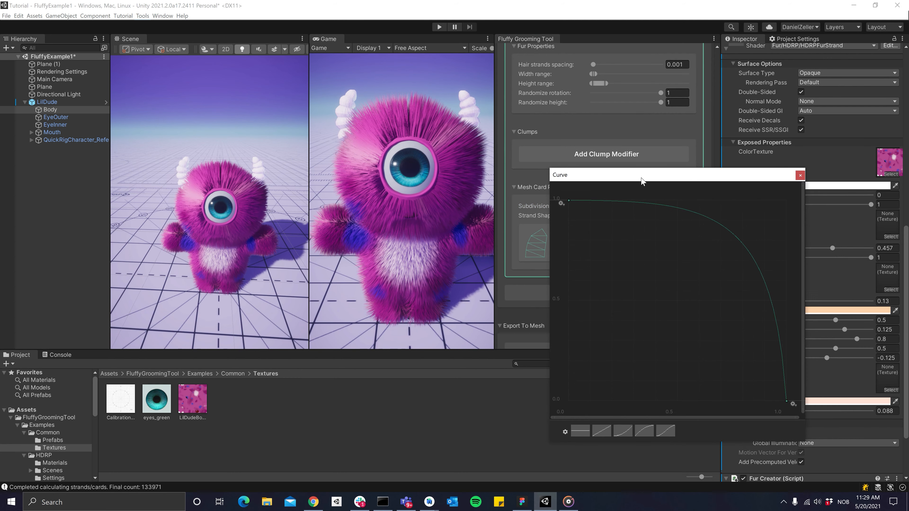
{"action": "left_click", "coordinate": [787, 401]}
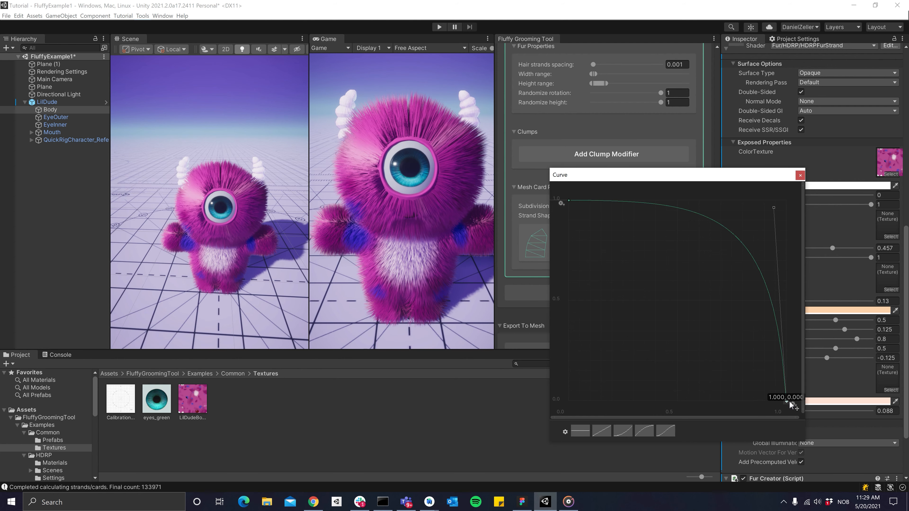
{"action": "left_click", "coordinate": [799, 176]}
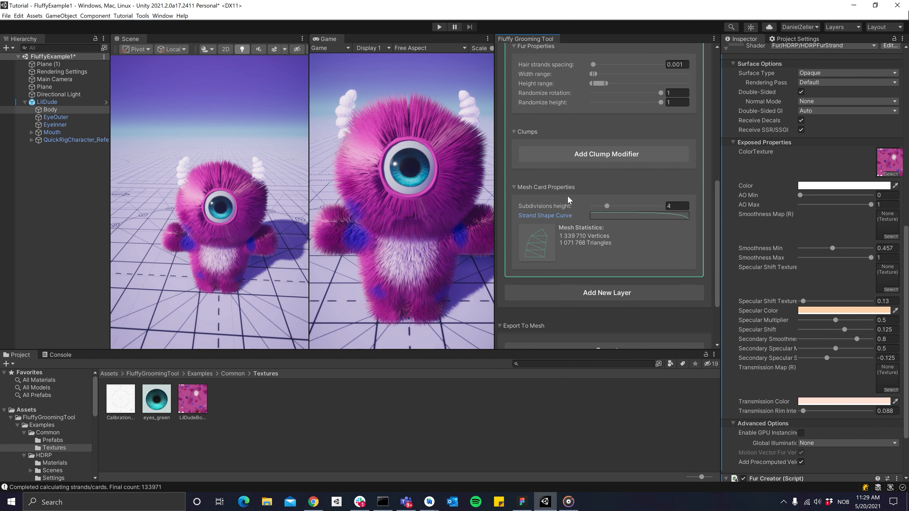
- Bend the fur on the front of LilDude's head and body with the Bend brush at size 0.325
{"action": "scroll", "coordinate": [569, 200], "scroll_direction": "up", "scroll_amount": 10}
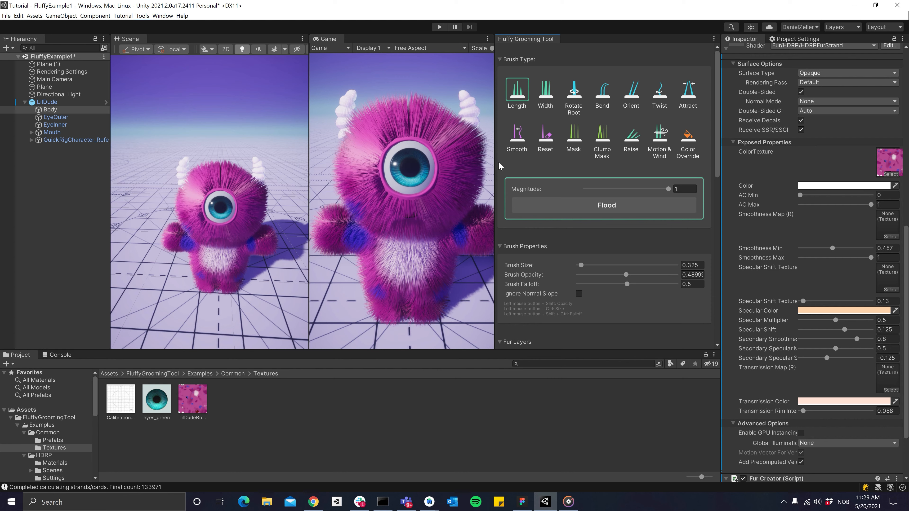
{"action": "left_click", "coordinate": [605, 94]}
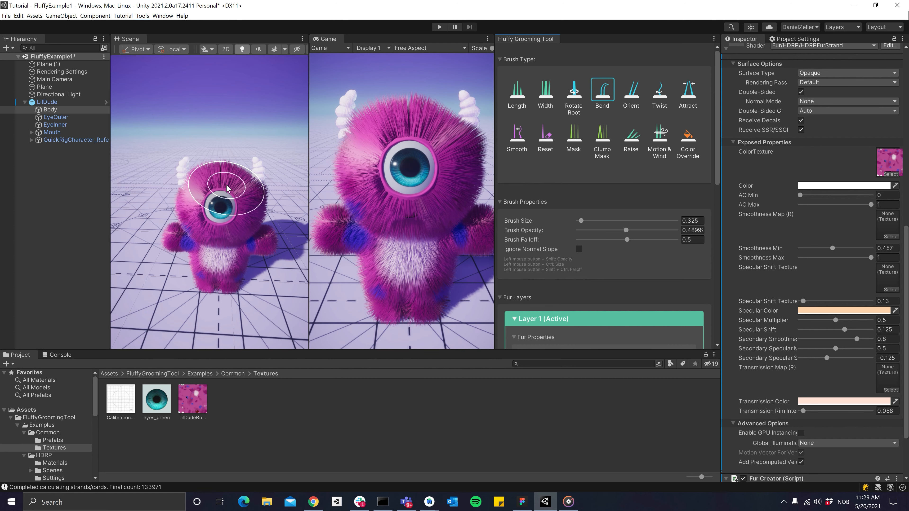
{"action": "left_click_drag", "start_coordinate": [234, 195], "coordinate": [252, 220]}
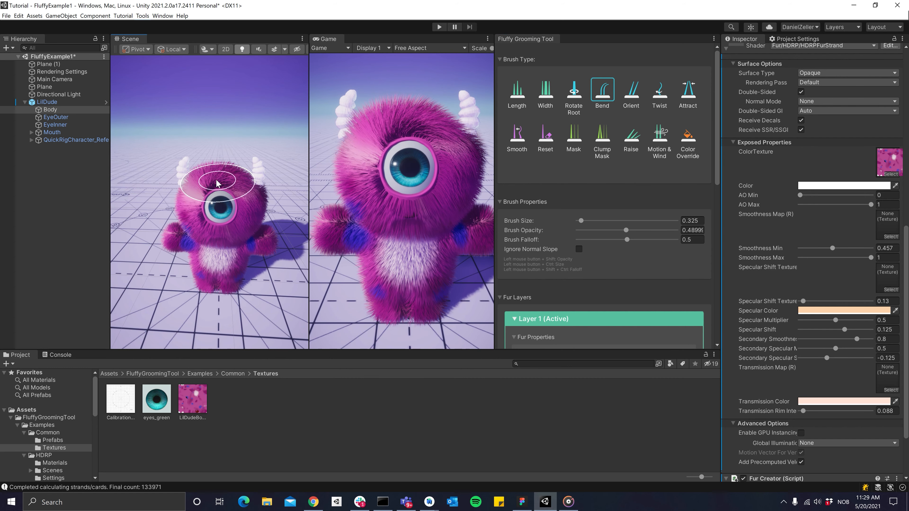
{"action": "mouse_move", "coordinate": [217, 183]}
{"action": "left_mouse_down"}
{"action": "mouse_move", "coordinate": [244, 205]}
{"action": "mouse_move", "coordinate": [250, 252]}
{"action": "mouse_move", "coordinate": [251, 202]}
{"action": "left_mouse_up"}
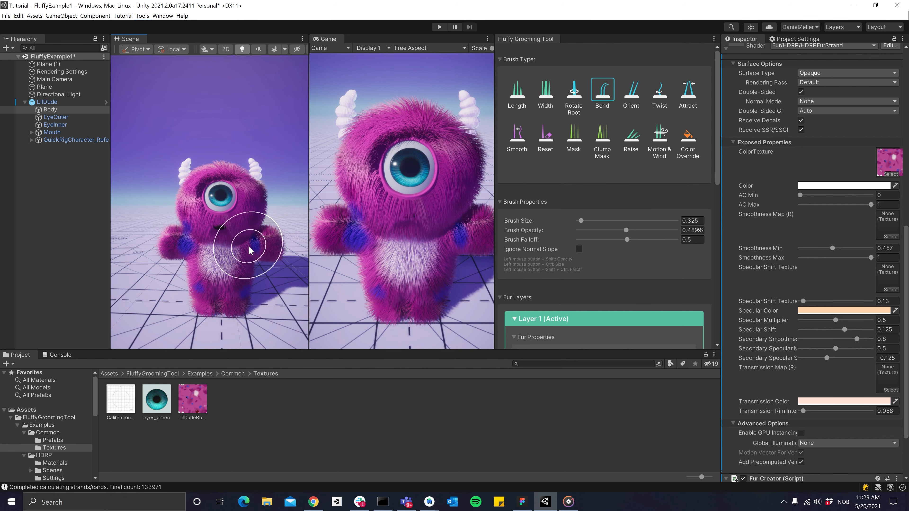
{"action": "mouse_move", "coordinate": [249, 250]}
{"action": "left_mouse_down"}
{"action": "mouse_move", "coordinate": [260, 248]}
{"action": "mouse_move", "coordinate": [213, 254]}
{"action": "mouse_move", "coordinate": [189, 243]}
{"action": "mouse_move", "coordinate": [164, 249]}
{"action": "mouse_move", "coordinate": [173, 258]}
{"action": "mouse_move", "coordinate": [215, 258]}
{"action": "mouse_move", "coordinate": [192, 266]}
{"action": "mouse_move", "coordinate": [186, 201]}
{"action": "mouse_move", "coordinate": [192, 255]}
{"action": "left_mouse_up"}
- Reselect the Body and bend the fur from behind at a brush size of about 0.67, enabling Ignore Normal Slope
{"action": "left_click_drag", "start_coordinate": [200, 177], "coordinate": [200, 183]}
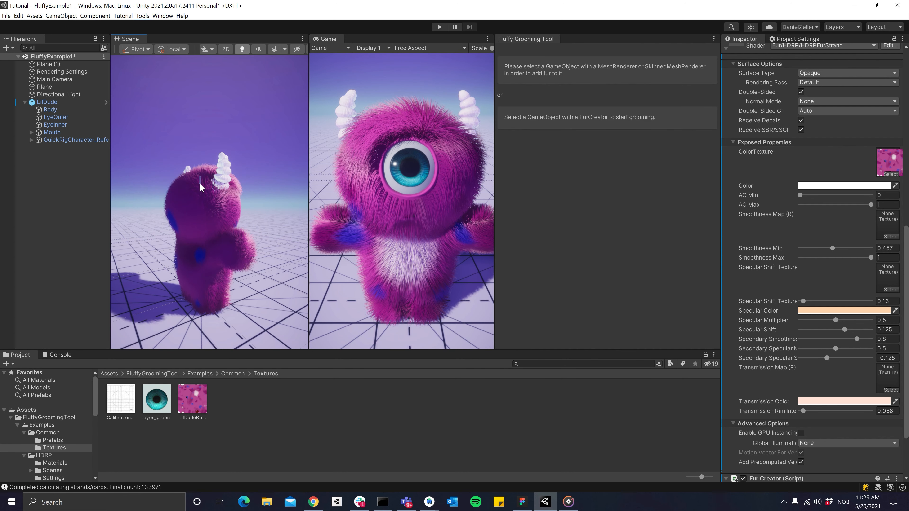
{"action": "left_click", "coordinate": [199, 191]}
{"action": "left_click", "coordinate": [198, 213]}
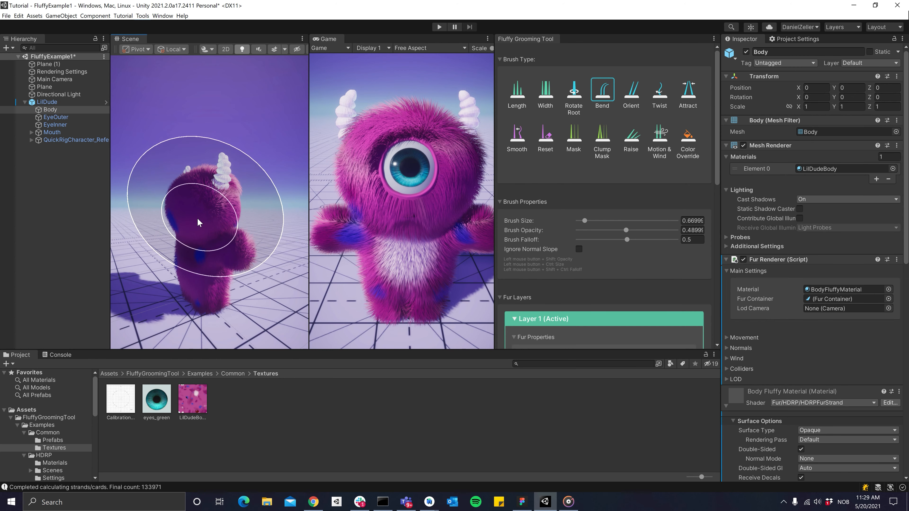
{"action": "left_click_drag", "start_coordinate": [200, 196], "coordinate": [211, 259]}
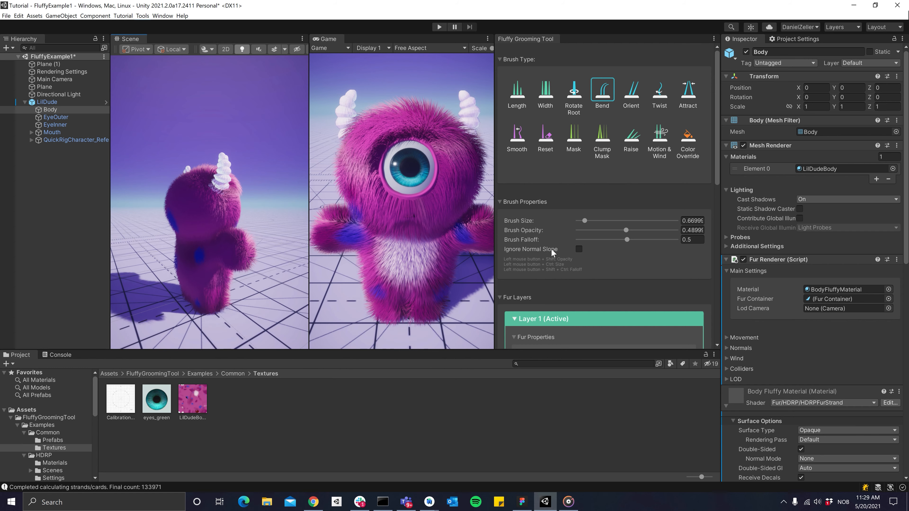
{"action": "left_click", "coordinate": [579, 250]}
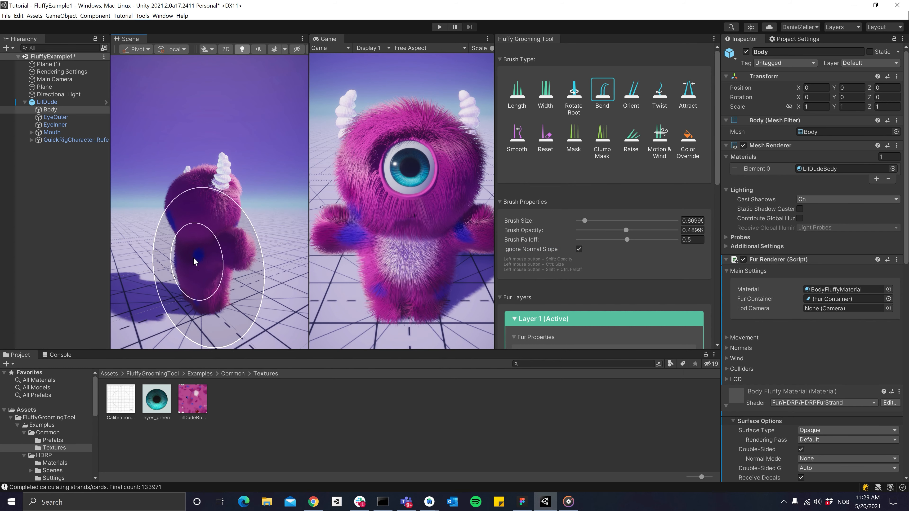
{"action": "mouse_move", "coordinate": [194, 258]}
{"action": "left_mouse_down"}
{"action": "mouse_move", "coordinate": [189, 204]}
{"action": "mouse_move", "coordinate": [188, 260]}
{"action": "left_mouse_up"}
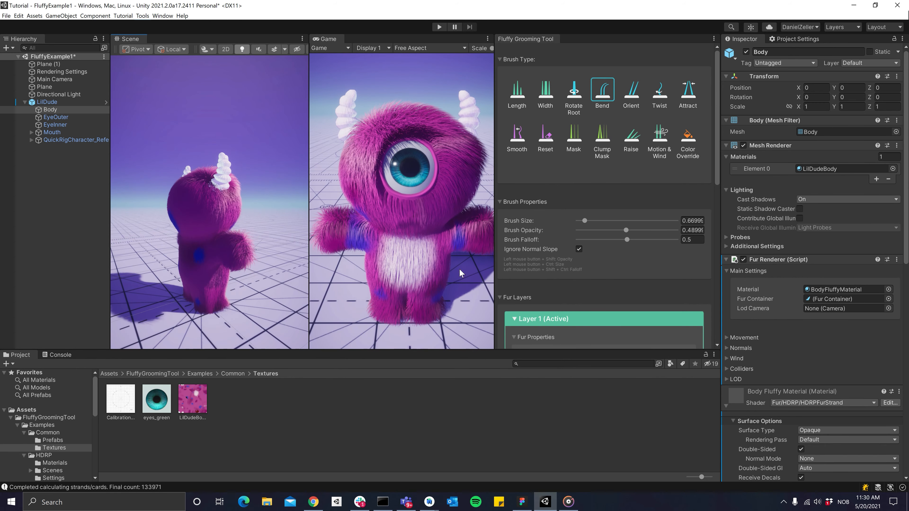
- Try hiding fur strands on one side of the face with the Mask brush at size 0.185, and undo it
{"action": "left_click", "coordinate": [574, 136]}
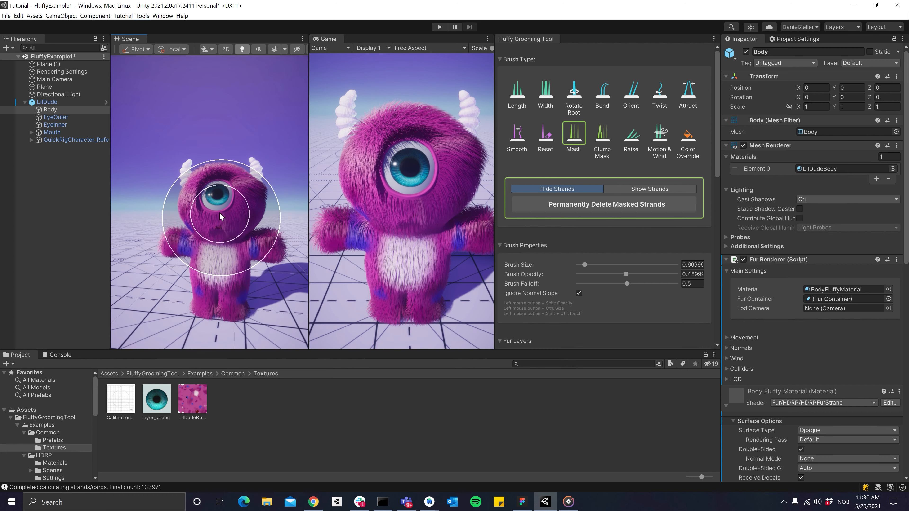
{"action": "mouse_move", "coordinate": [219, 213]}
{"action": "left_mouse_down", "text": "ctrl"}
{"action": "mouse_move", "coordinate": [174, 213]}
{"action": "mouse_move", "coordinate": [226, 214]}
{"action": "mouse_move", "coordinate": [233, 190]}
{"action": "mouse_move", "coordinate": [240, 204]}
{"action": "mouse_move", "coordinate": [206, 223]}
{"action": "mouse_move", "coordinate": [194, 207]}
{"action": "mouse_move", "coordinate": [197, 186]}
{"action": "mouse_move", "coordinate": [228, 213]}
{"action": "mouse_move", "coordinate": [239, 197]}
{"action": "mouse_move", "coordinate": [195, 200]}
{"action": "mouse_move", "coordinate": [205, 229]}
{"action": "mouse_move", "coordinate": [229, 207]}
{"action": "mouse_move", "coordinate": [237, 169]}
{"action": "left_mouse_up", "text": "ctrl"}
{"action": "left_click", "coordinate": [630, 189]}
{"action": "left_click", "coordinate": [533, 190]}
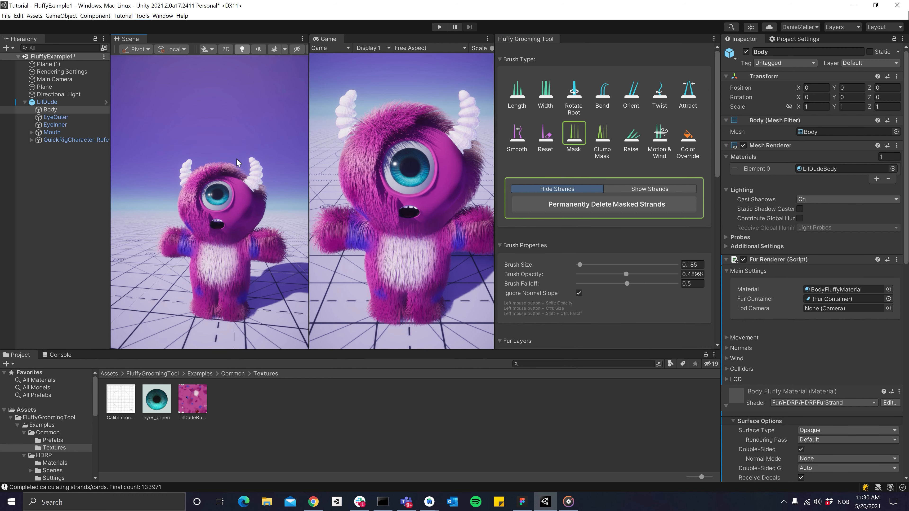
{"action": "key", "text": "ctrl+z"}
{"action": "key", "text": "ctrl+z"}
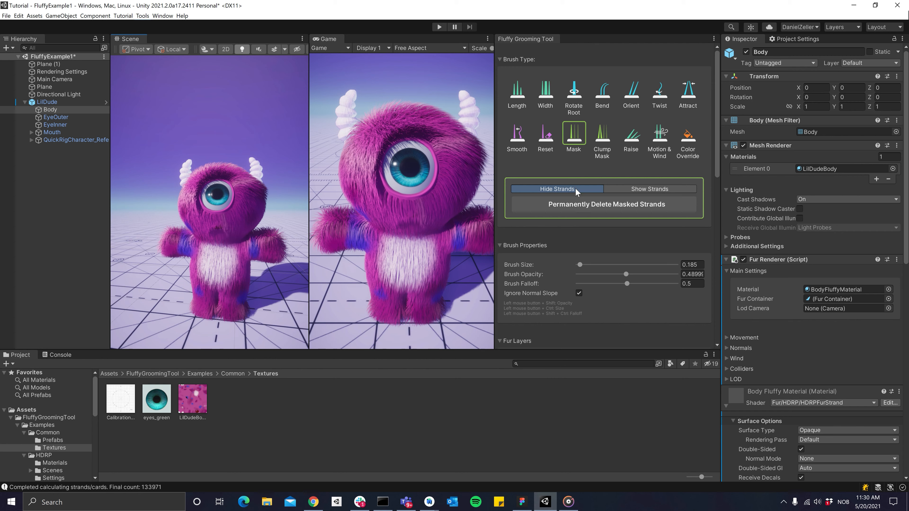
- Add a clump modifier to Layer 1 and set its clump spacing to 0.081
{"action": "scroll", "coordinate": [570, 196], "scroll_direction": "down", "scroll_amount": 3}
{"action": "scroll", "coordinate": [569, 194], "scroll_direction": "down", "scroll_amount": 5}
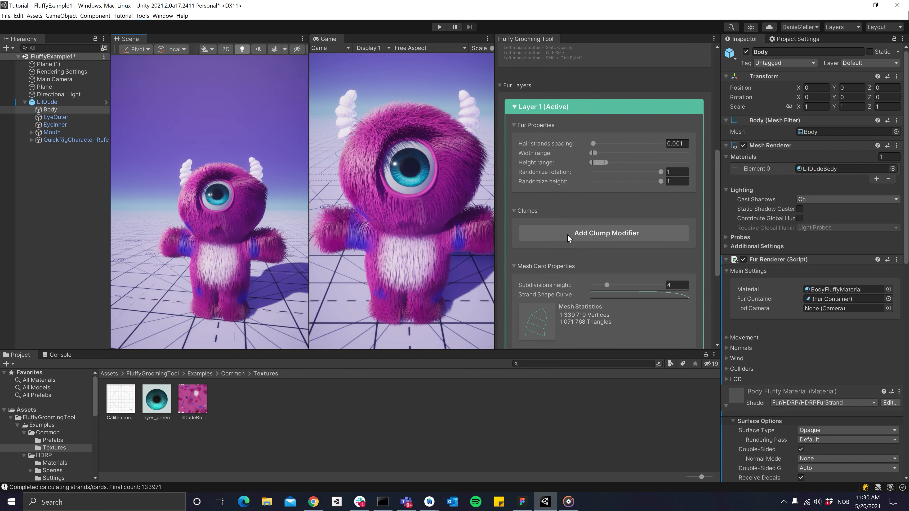
{"action": "left_click", "coordinate": [568, 234]}
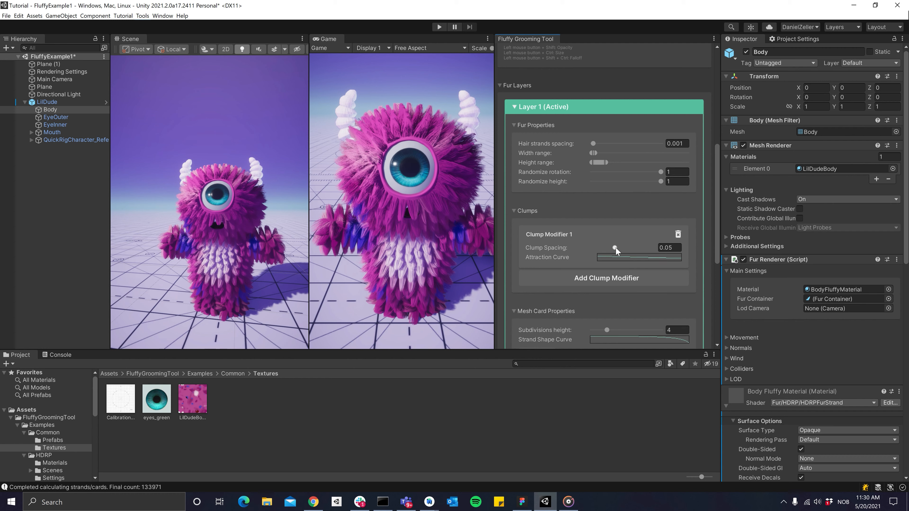
{"action": "left_click_drag", "start_coordinate": [616, 247], "coordinate": [627, 249]}
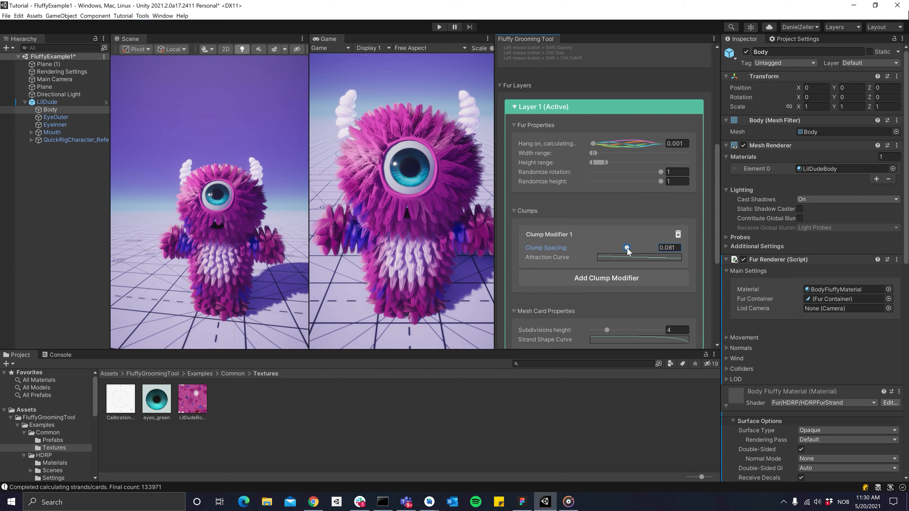
- Reshape Clump Modifier 1's attraction curve into a steeper early drop by changing the end key's tangents and pulling its handle toward the curve's start
{"action": "left_click", "coordinate": [632, 257]}
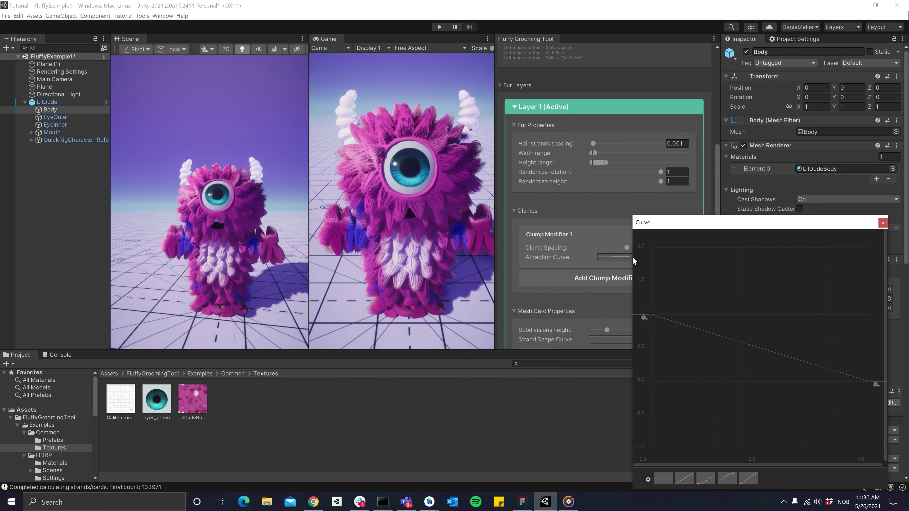
{"action": "right_click", "coordinate": [871, 383]}
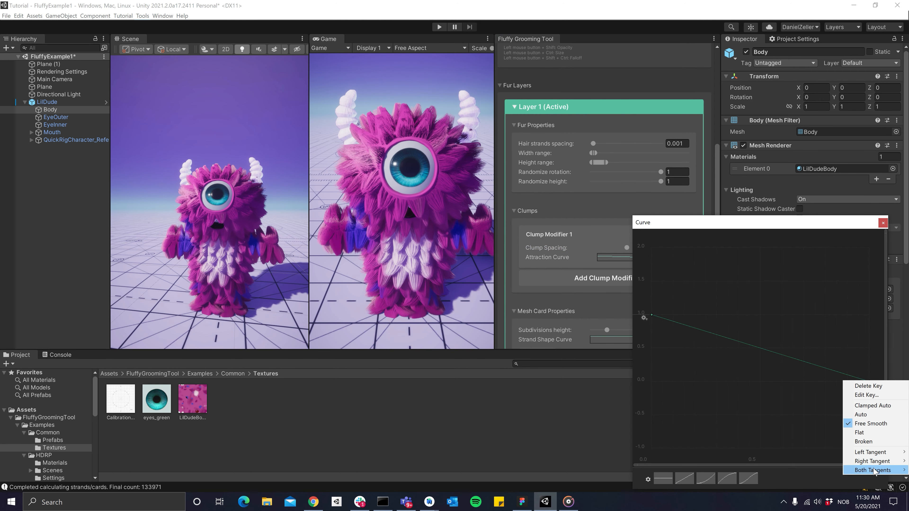
{"action": "mouse_move", "coordinate": [874, 472]}
{"action": "left_click", "coordinate": [816, 479]}
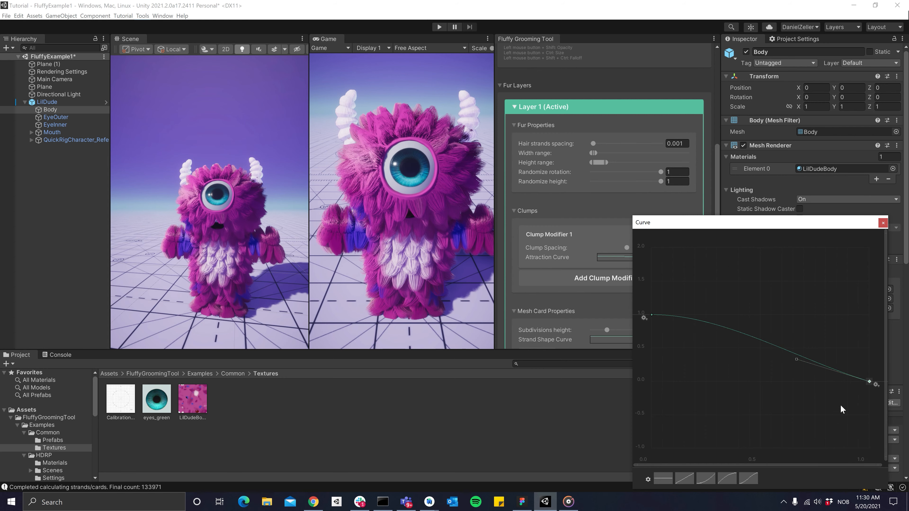
{"action": "left_click_drag", "start_coordinate": [796, 359], "coordinate": [668, 390]}
{"action": "left_click", "coordinate": [883, 223]}
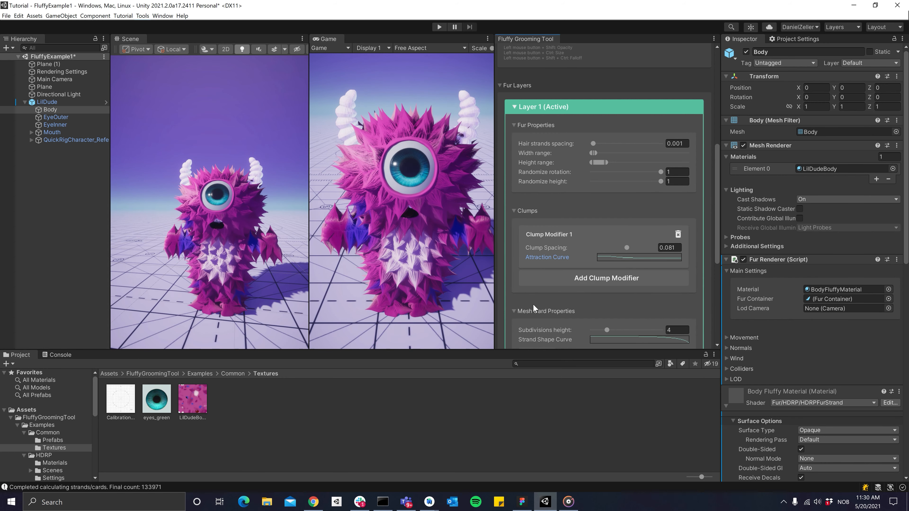
- Add a second fur layer with a hair strands spacing of 0.0263 and raise the upper limit of its height range
{"action": "scroll", "coordinate": [566, 304], "scroll_direction": "down", "scroll_amount": 5}
{"action": "left_click", "coordinate": [572, 276]}
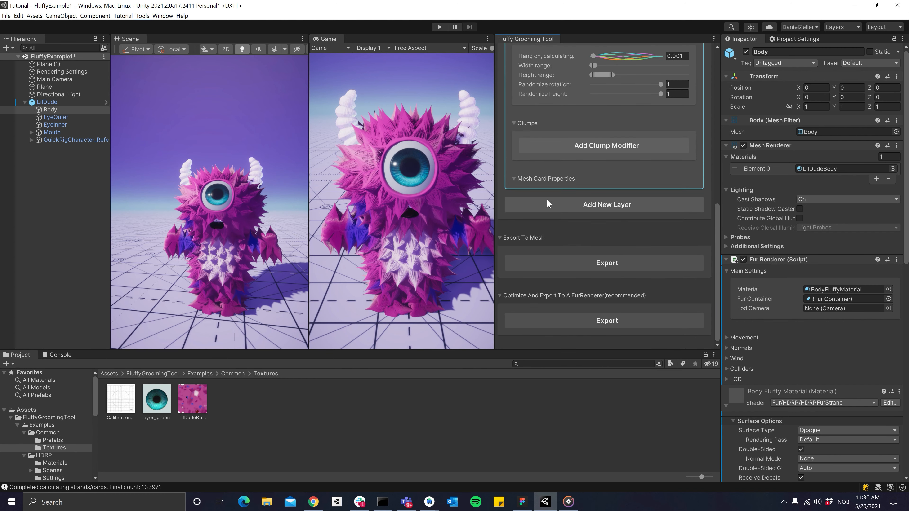
{"action": "scroll", "coordinate": [548, 203], "scroll_direction": "up", "scroll_amount": 3}
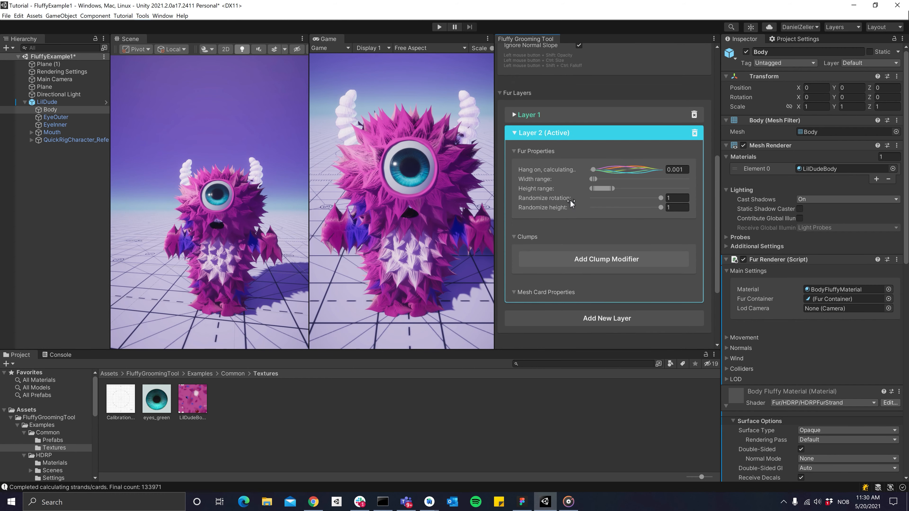
{"action": "left_click", "coordinate": [628, 170]}
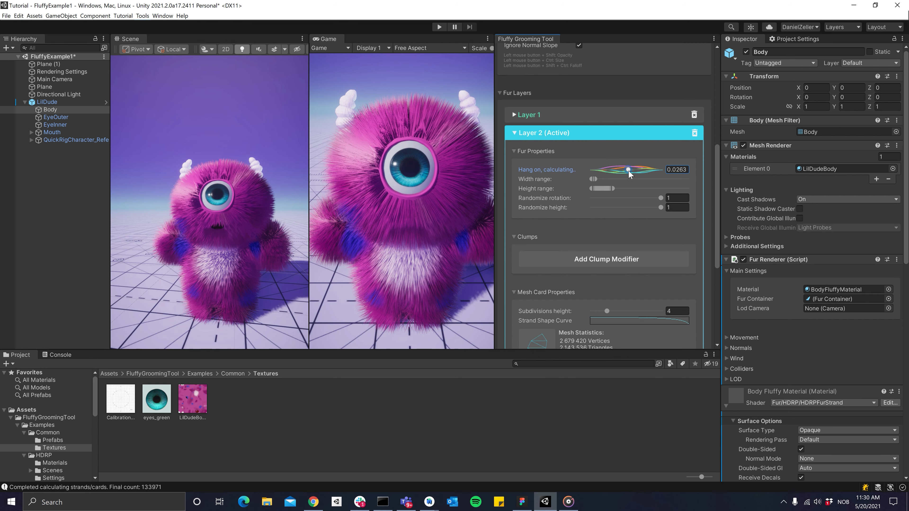
{"action": "left_click_drag", "start_coordinate": [613, 189], "coordinate": [629, 189]}
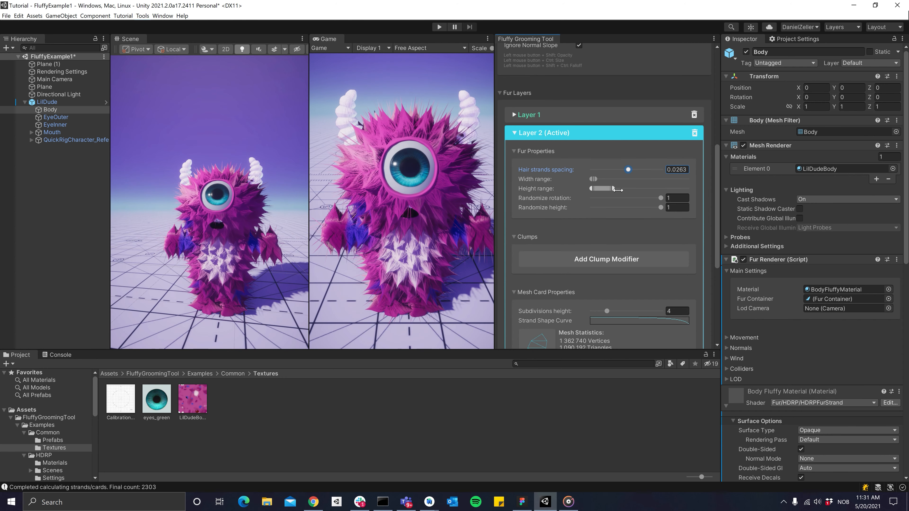
- Bend Layer 2's long strands downward with the Bend brush, and bend Layer 1's belly fur at a brush size of about 0.365
{"action": "scroll", "coordinate": [594, 127], "scroll_direction": "up", "scroll_amount": 5}
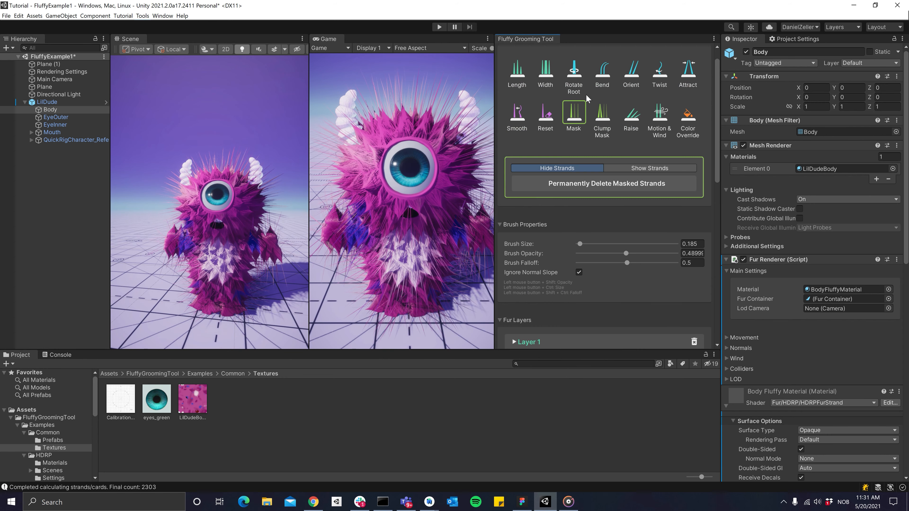
{"action": "left_click", "coordinate": [603, 70]}
{"action": "mouse_move", "coordinate": [233, 212]}
{"action": "left_mouse_down"}
{"action": "mouse_move", "coordinate": [228, 182]}
{"action": "mouse_move", "coordinate": [205, 186]}
{"action": "mouse_move", "coordinate": [257, 190]}
{"action": "mouse_move", "coordinate": [246, 190]}
{"action": "mouse_move", "coordinate": [237, 262]}
{"action": "mouse_move", "coordinate": [228, 263]}
{"action": "left_mouse_up"}
{"action": "left_click", "coordinate": [194, 211]}
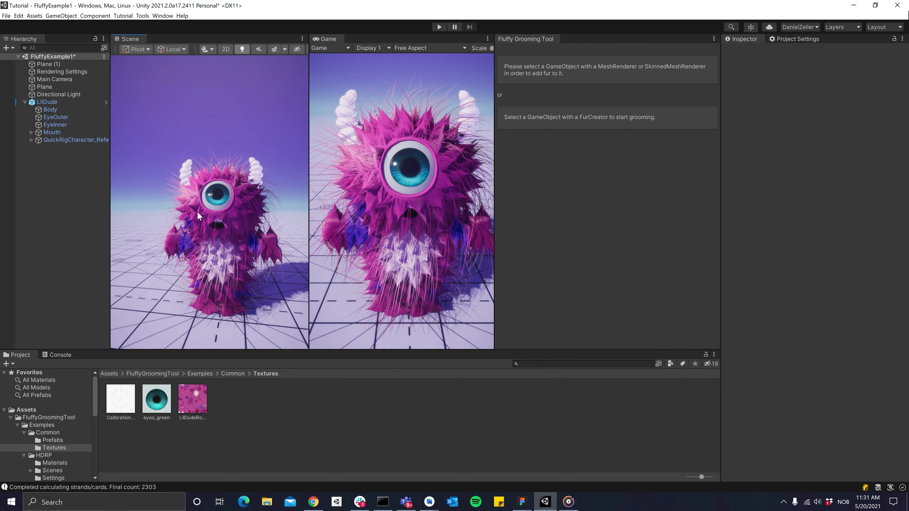
{"action": "left_click", "coordinate": [197, 212]}
{"action": "left_click", "coordinate": [198, 211]}
{"action": "left_click_drag", "start_coordinate": [197, 200], "coordinate": [240, 266]}
{"action": "left_click", "coordinate": [529, 319]}
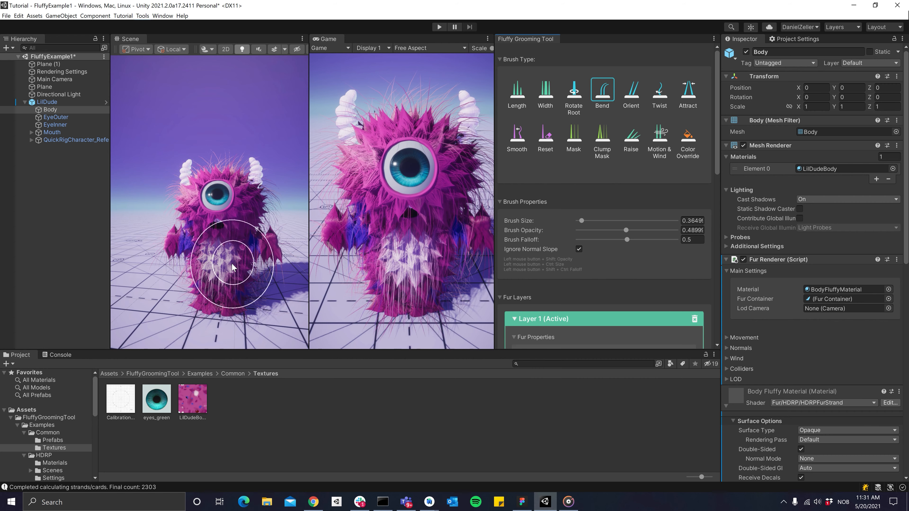
{"action": "mouse_move", "coordinate": [239, 264]}
{"action": "left_mouse_down"}
{"action": "mouse_move", "coordinate": [227, 238]}
{"action": "mouse_move", "coordinate": [233, 212]}
{"action": "mouse_move", "coordinate": [230, 283]}
{"action": "left_mouse_up"}
- Optimize and export the fur to a FurRenderer as BodyFurContainer, and also save the groom as BodyGroomContainer in the Assets folder
{"action": "scroll", "coordinate": [573, 276], "scroll_direction": "down", "scroll_amount": 10}
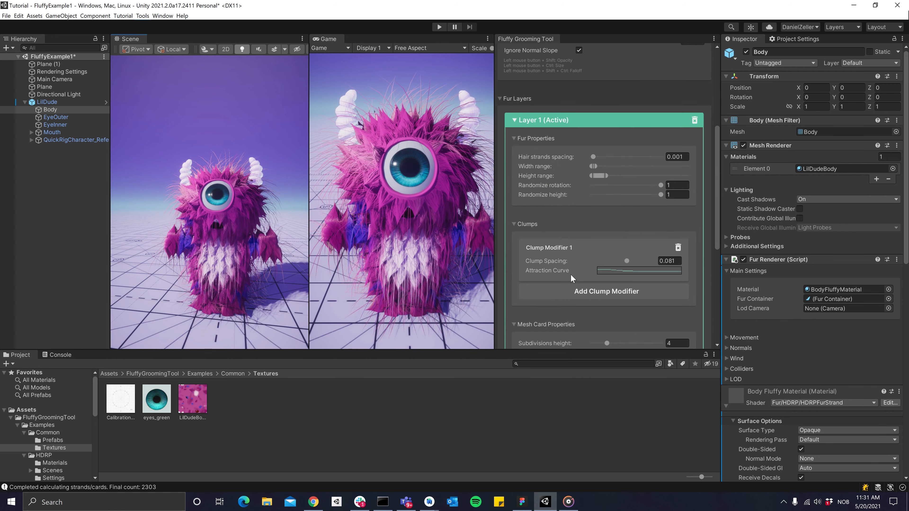
{"action": "scroll", "coordinate": [571, 276], "scroll_direction": "down", "scroll_amount": 5}
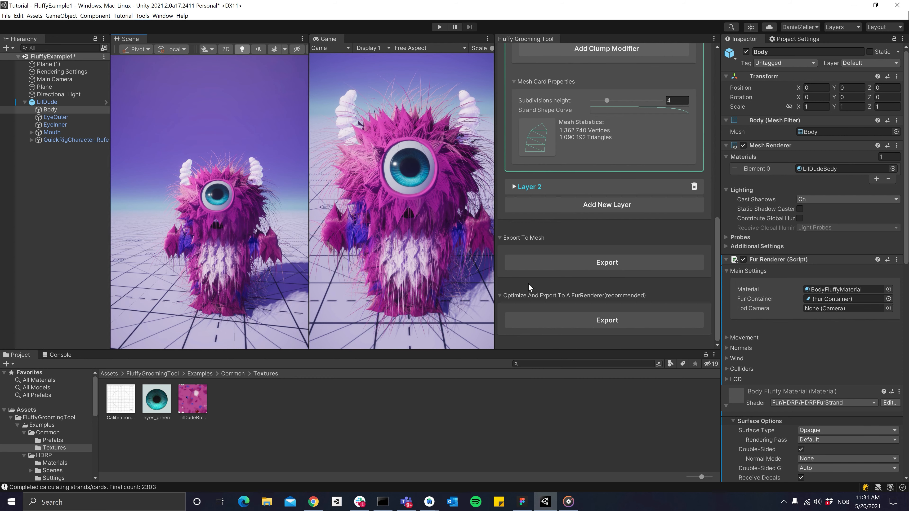
{"action": "left_click", "coordinate": [545, 321]}
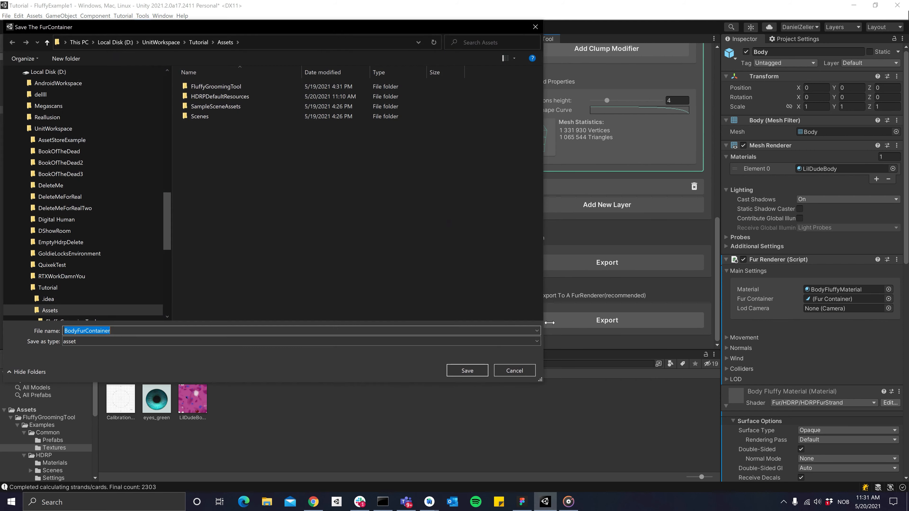
{"action": "left_click", "coordinate": [468, 369]}
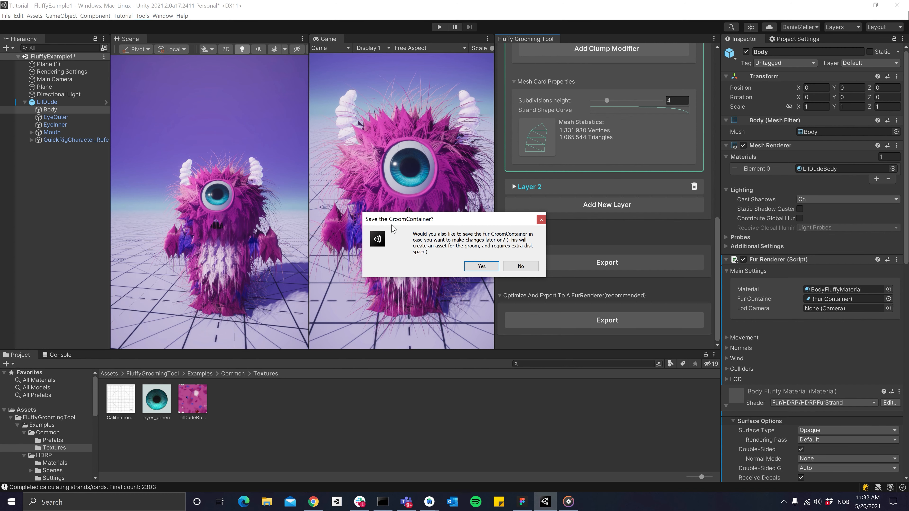
{"action": "left_click", "coordinate": [481, 267]}
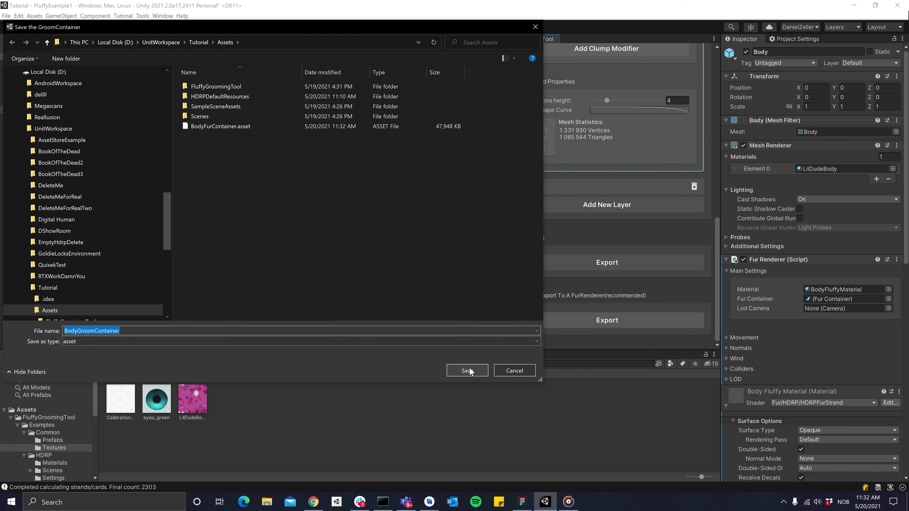
{"action": "left_click", "coordinate": [468, 370]}
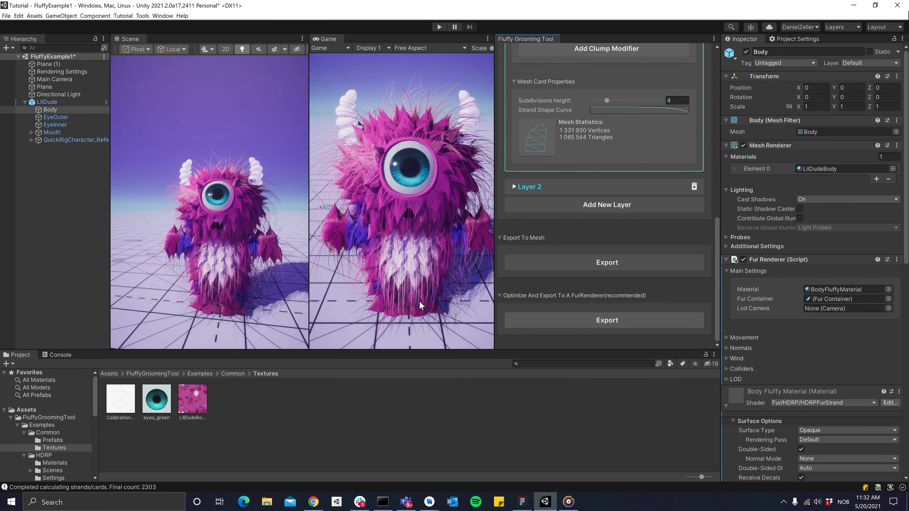